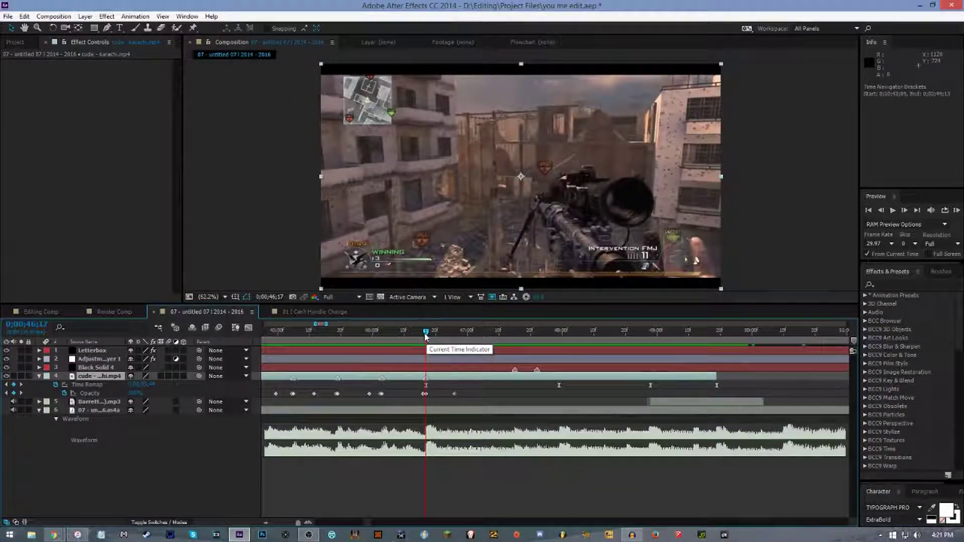
drag(425, 336, 425, 376)
click(423, 412)
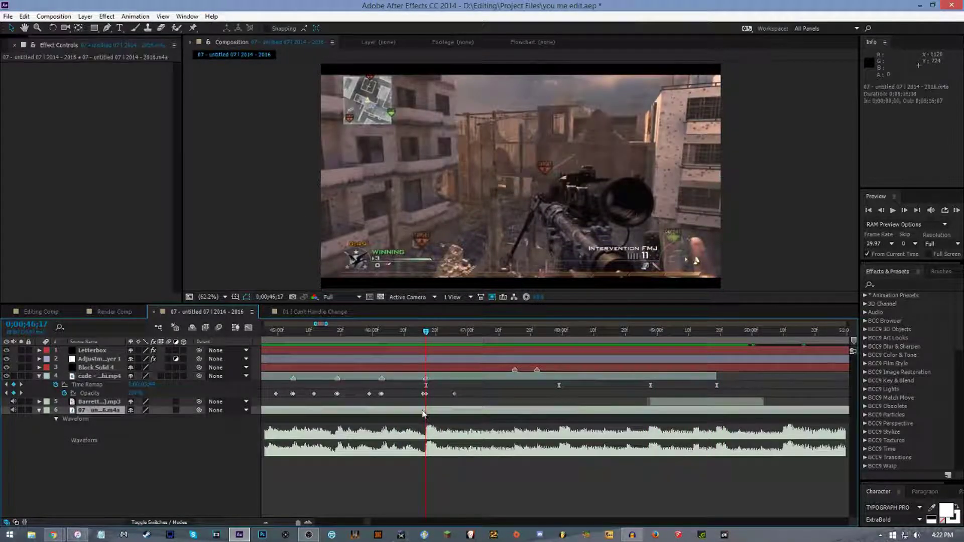
click(434, 381)
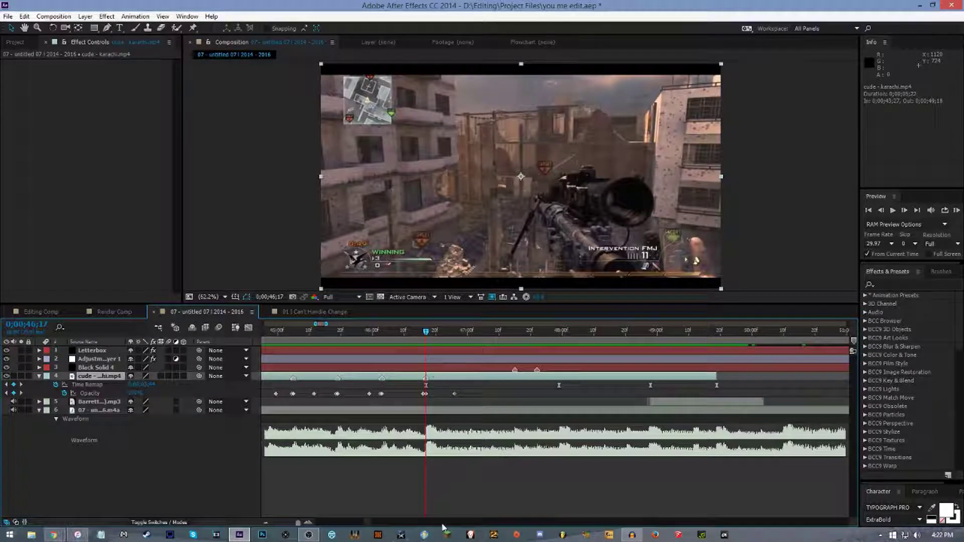
Step: Create a new adjustment layer and place it just below the existing adjustment layer, above Black Solid 4
right_click(439, 490)
mouse_move(516, 392)
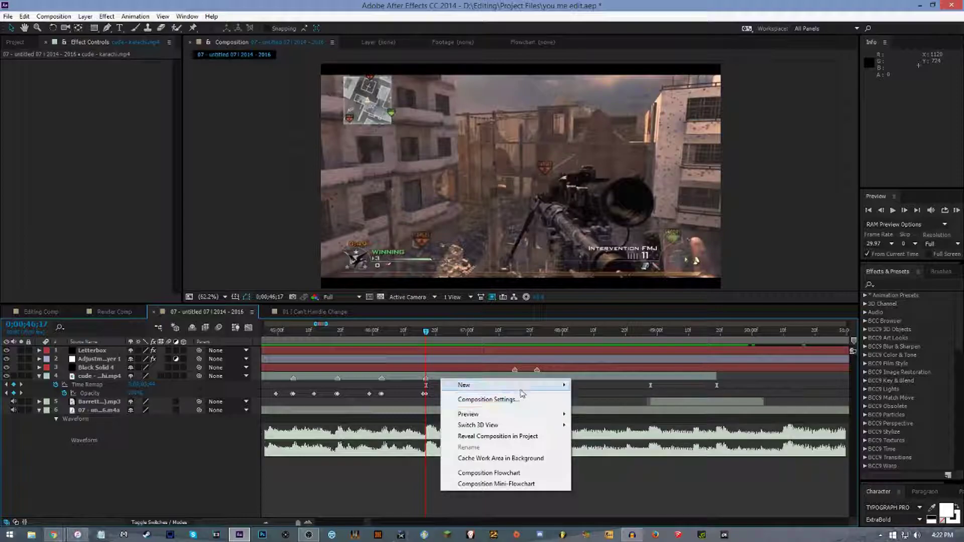
right_click(429, 487)
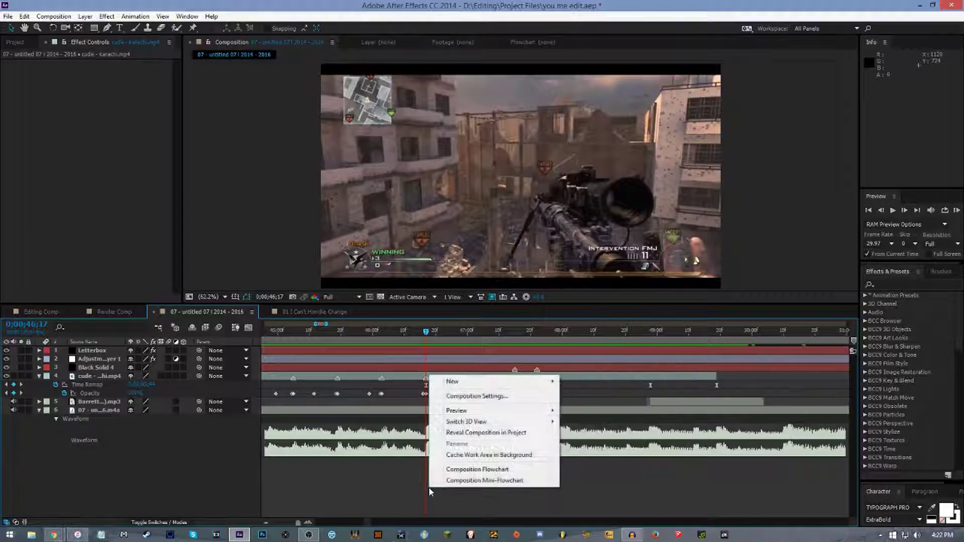
mouse_move(452, 384)
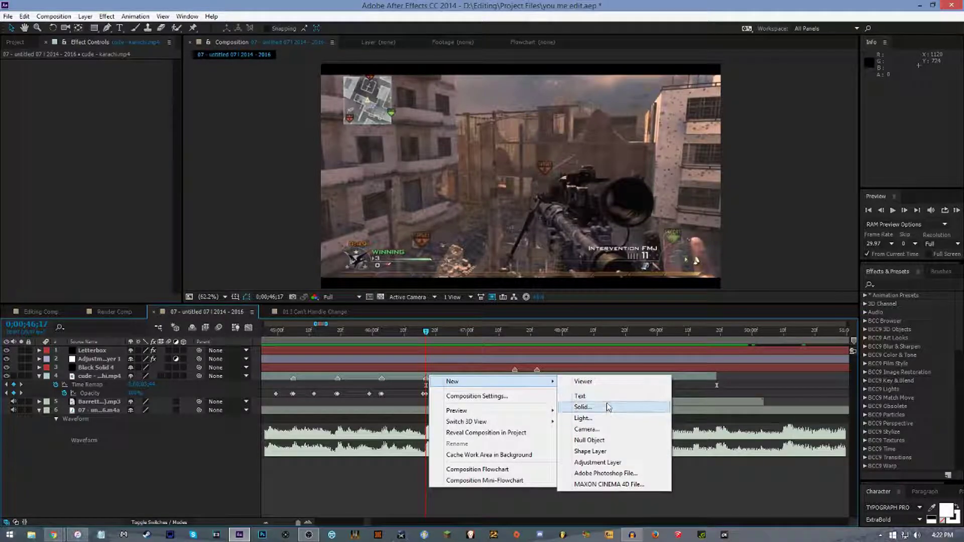
click(602, 463)
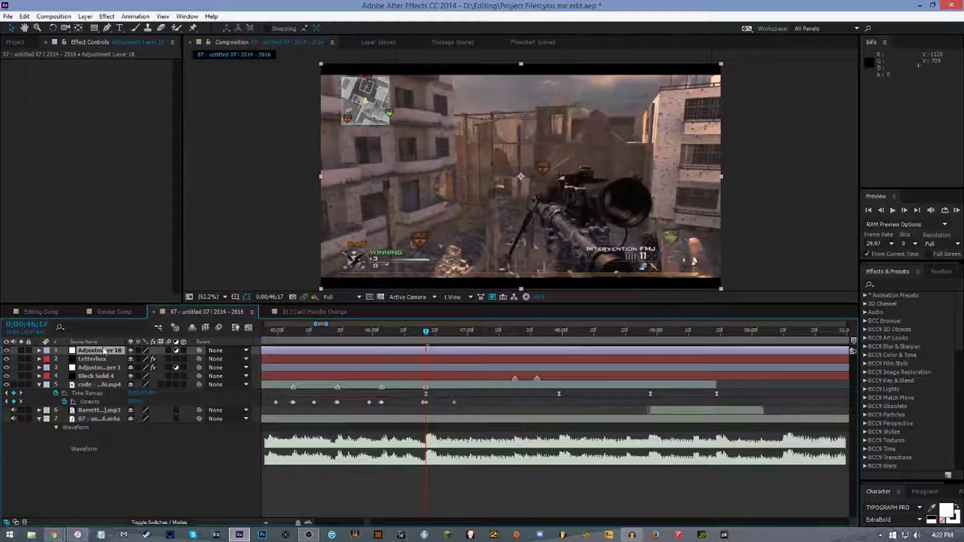
drag(103, 352, 96, 374)
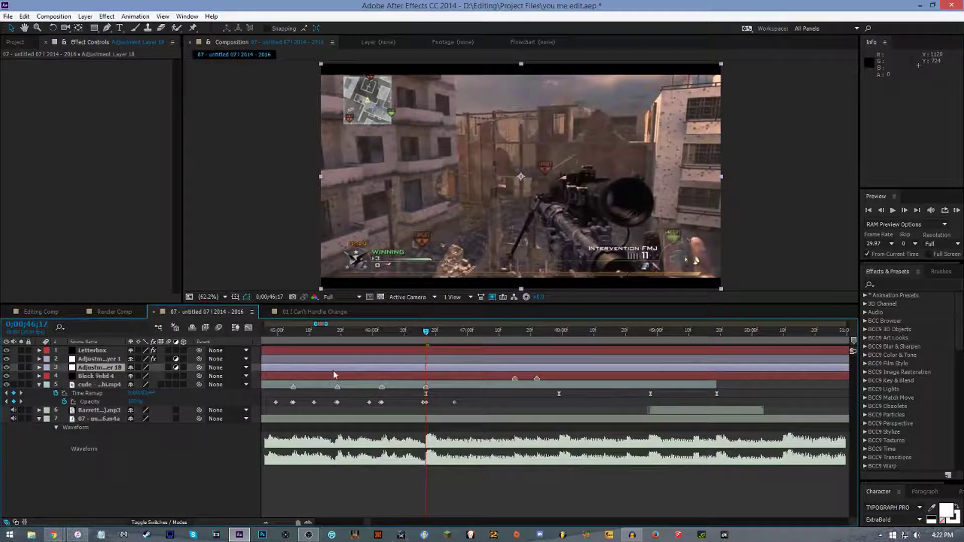
Step: Find the Distort Transform effect and apply it to the new adjustment layer
click(886, 286)
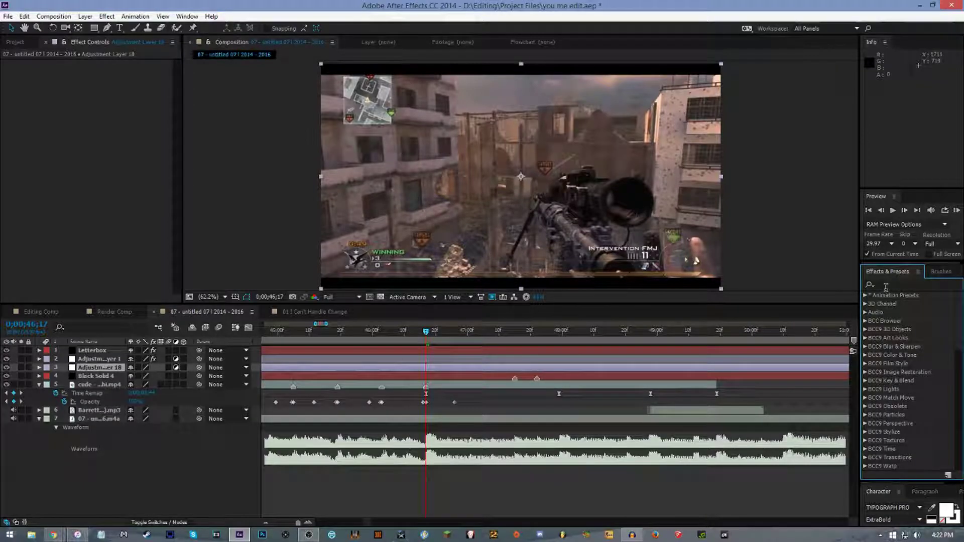
click(883, 284)
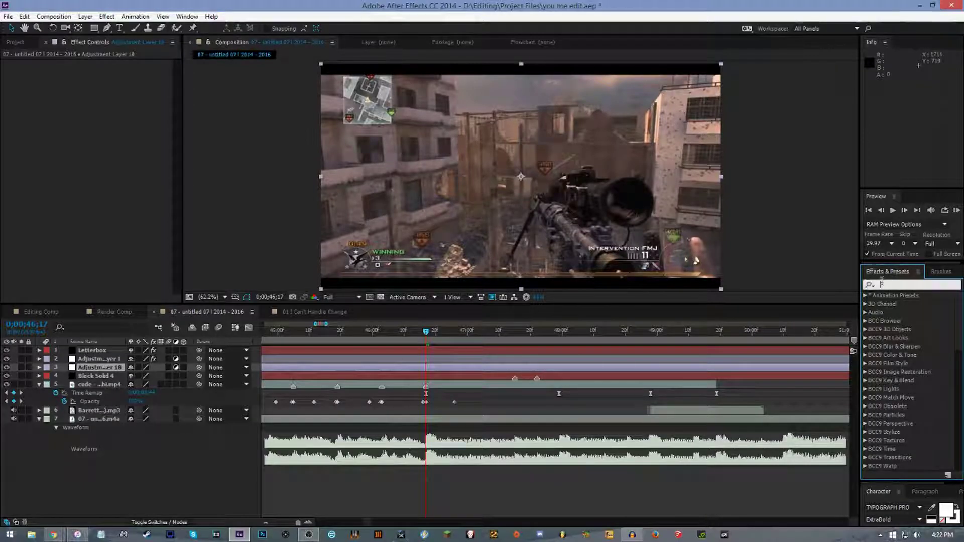
text(transfo)
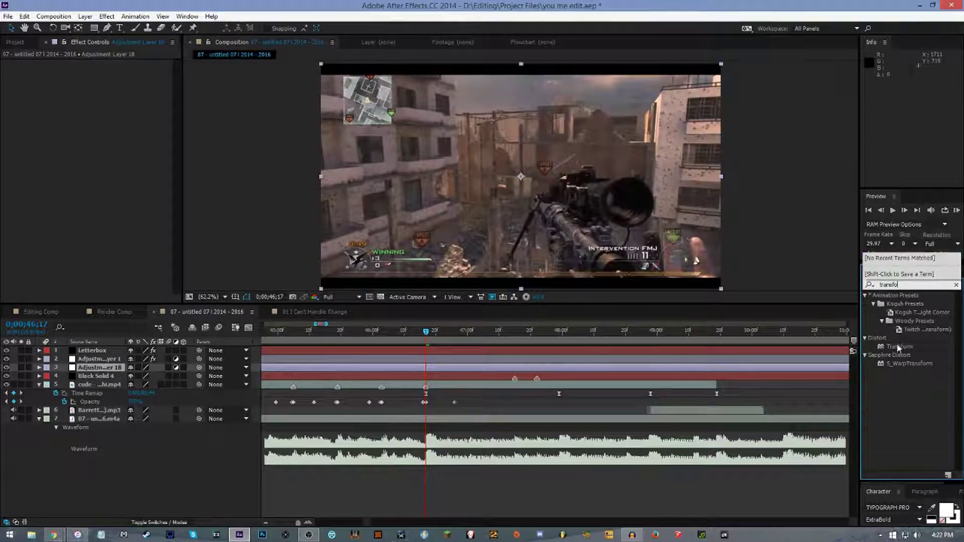
drag(899, 349, 456, 371)
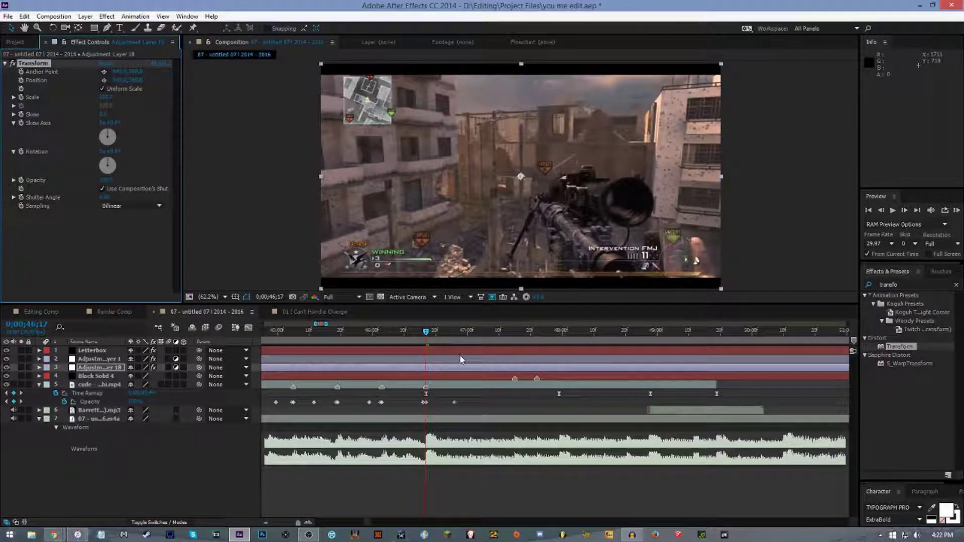
Step: Keyframe the adjustment layer's Transform Scale at 110 at the clip's start, 0;00;43;27, and reveal the keyframe in the timeline
drag(429, 338, 353, 341)
drag(264, 354, 335, 351)
click(360, 385)
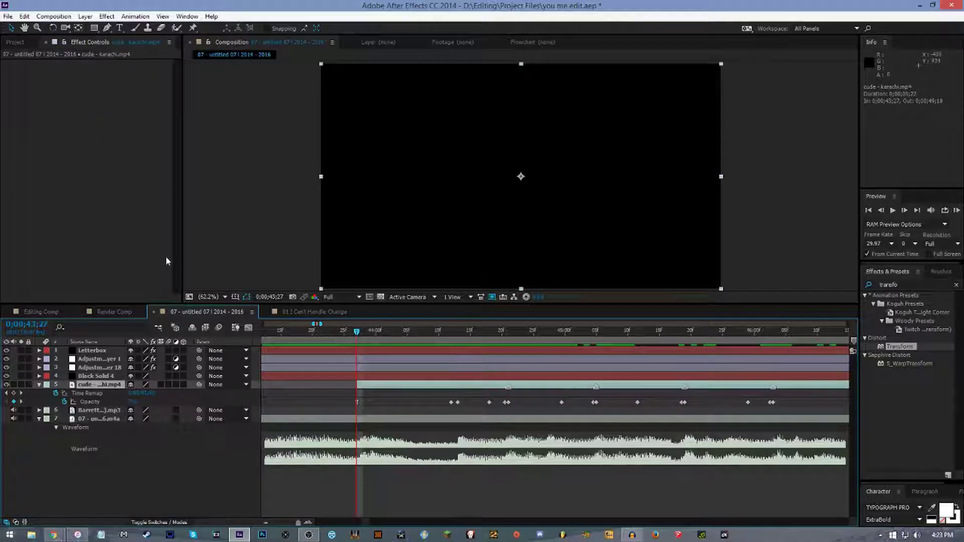
click(81, 368)
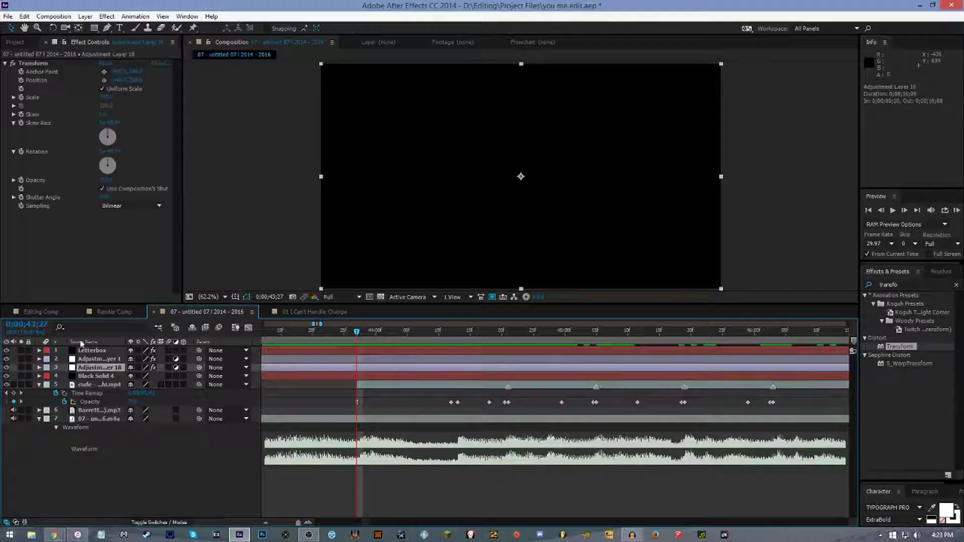
click(107, 98)
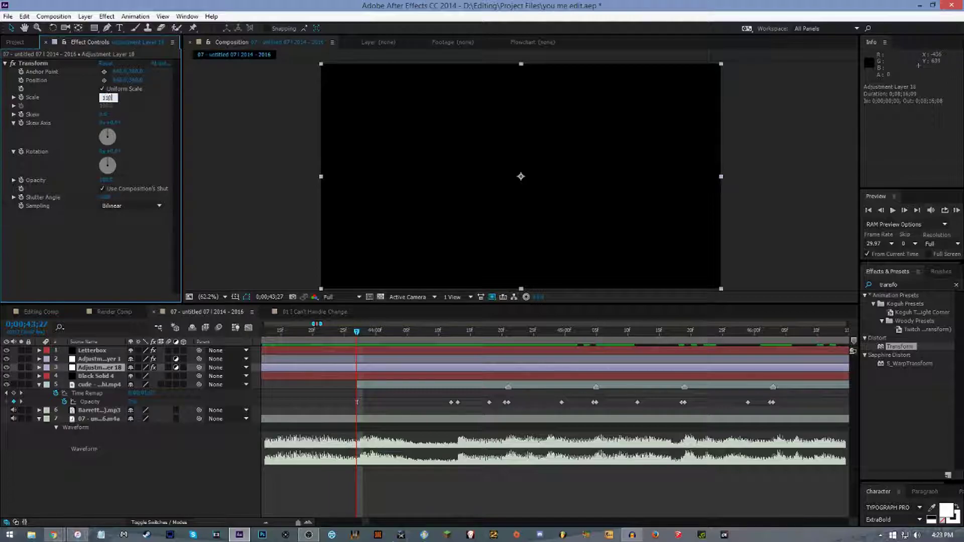
key(Return)
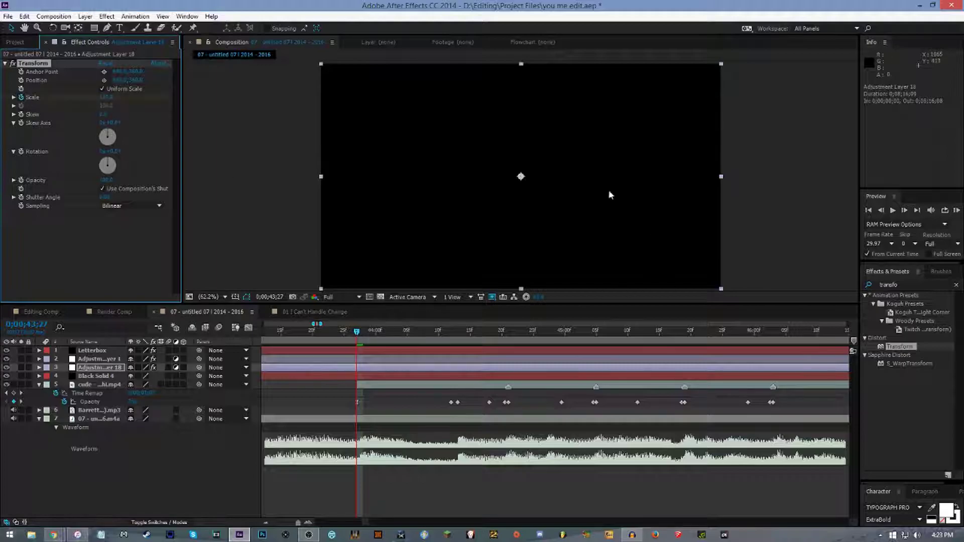
key(u)
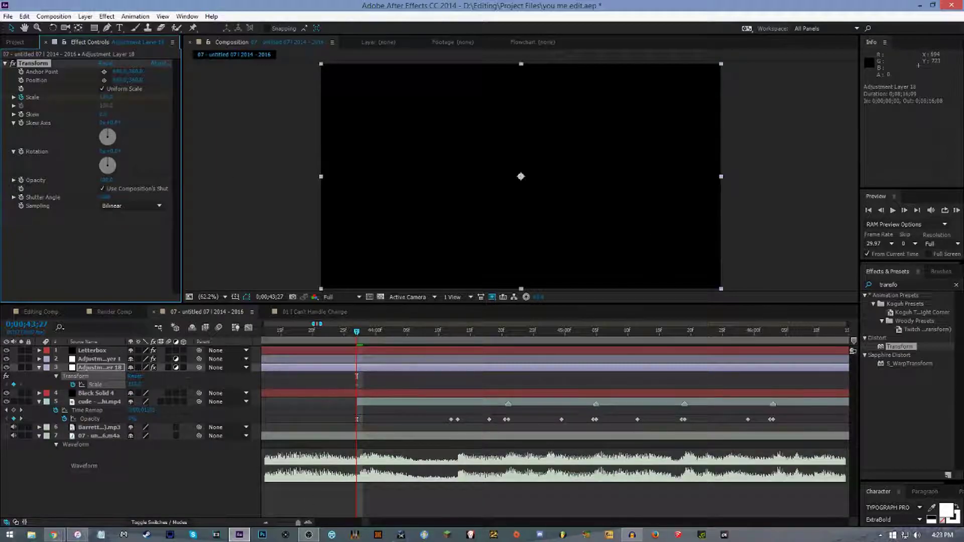
Step: Add a Transform Scale keyframe of 106 on the first beat at 0;00;44;13
click(308, 522)
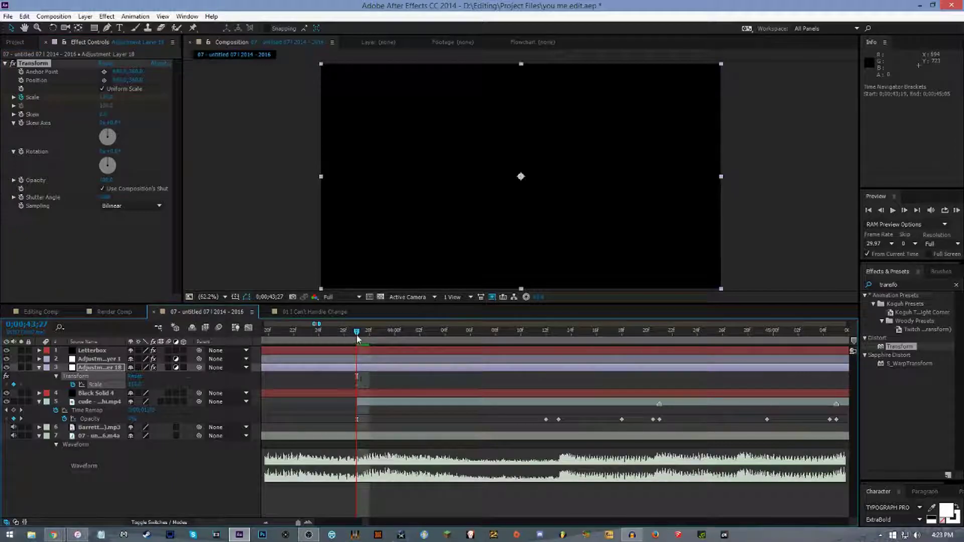
drag(356, 334, 661, 338)
key(space)
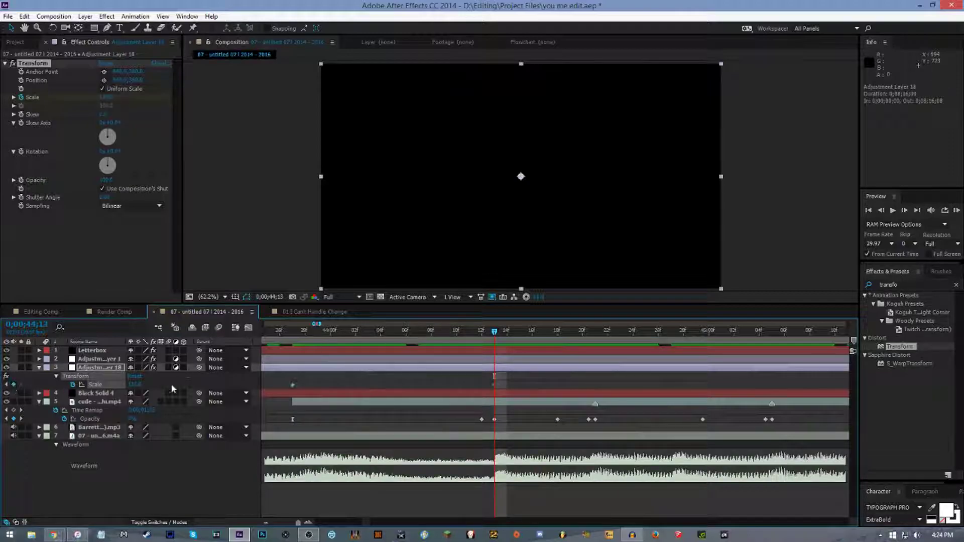
click(105, 97)
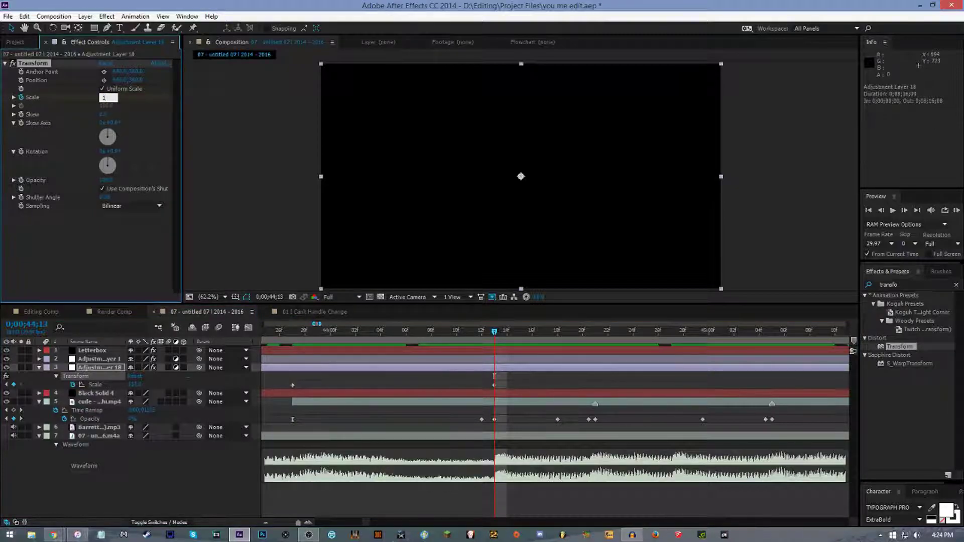
text(100)
key(Return)
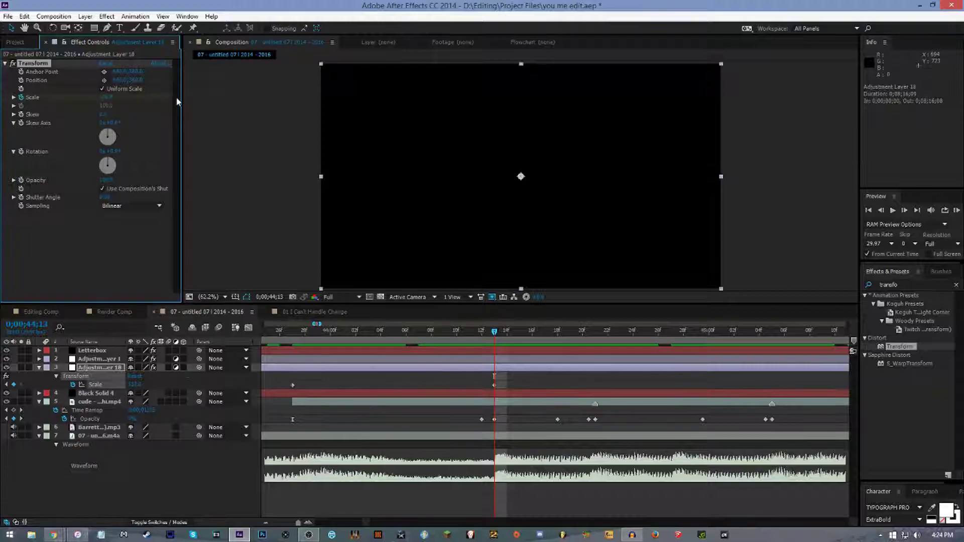
Step: Add Scale keyframes with the same value on the following music beats, starting at 0;00;44;21
drag(495, 333, 595, 368)
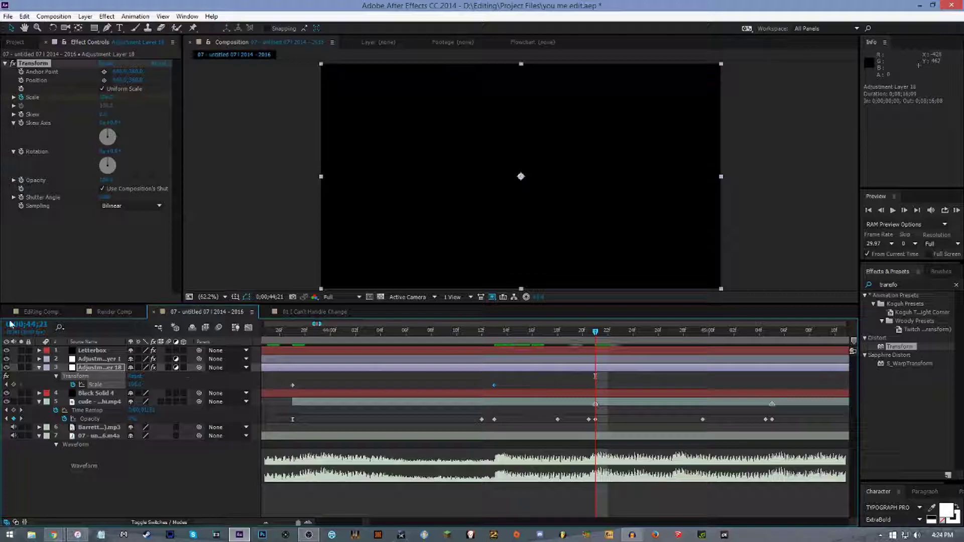
click(14, 385)
key(space)
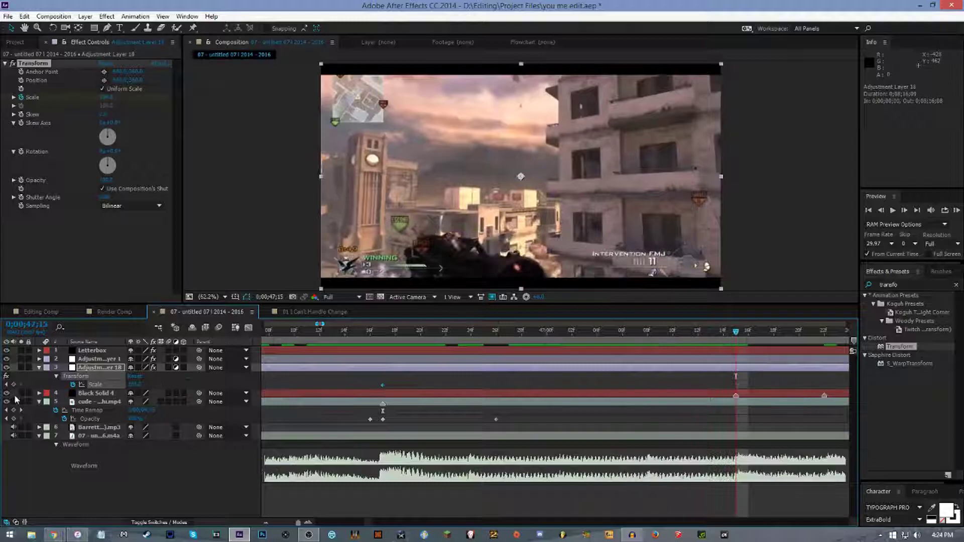
click(14, 385)
Step: Set Scale to 100 at 0;00;44;09 and shift that keyframe to 0;00;44;10, just ahead of the first beat keyframe
drag(736, 333, 518, 341)
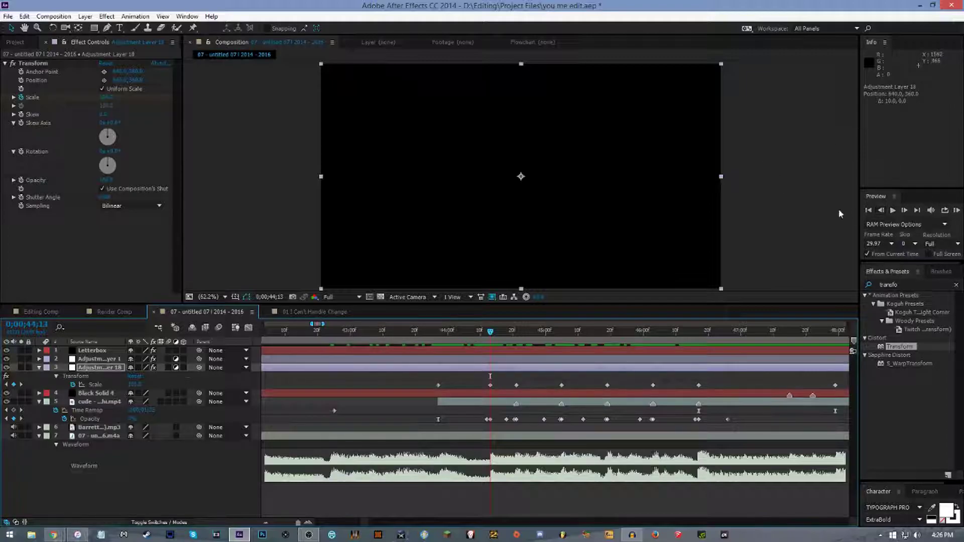
key(Page_Up)
key(Page_Up)
key(Page_Up)
key(Page_Up)
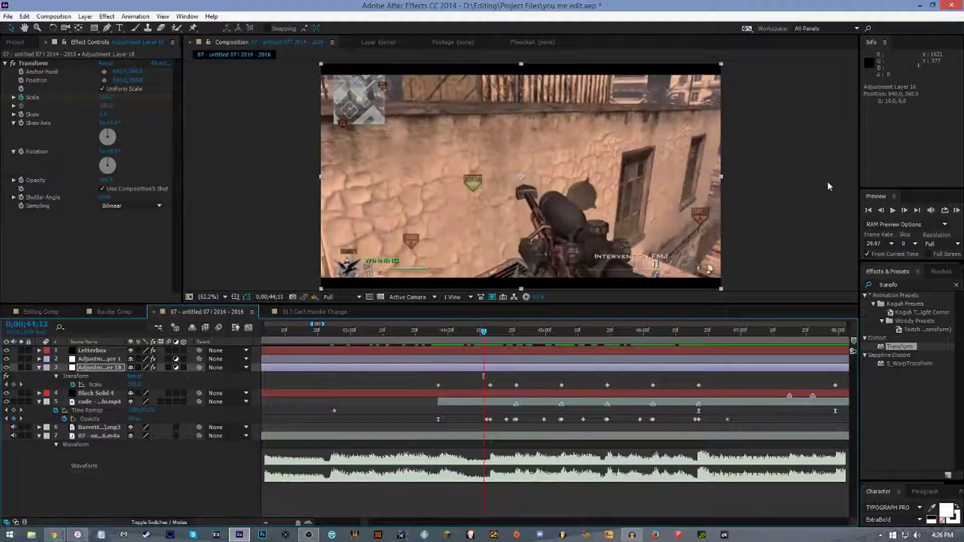
click(135, 384)
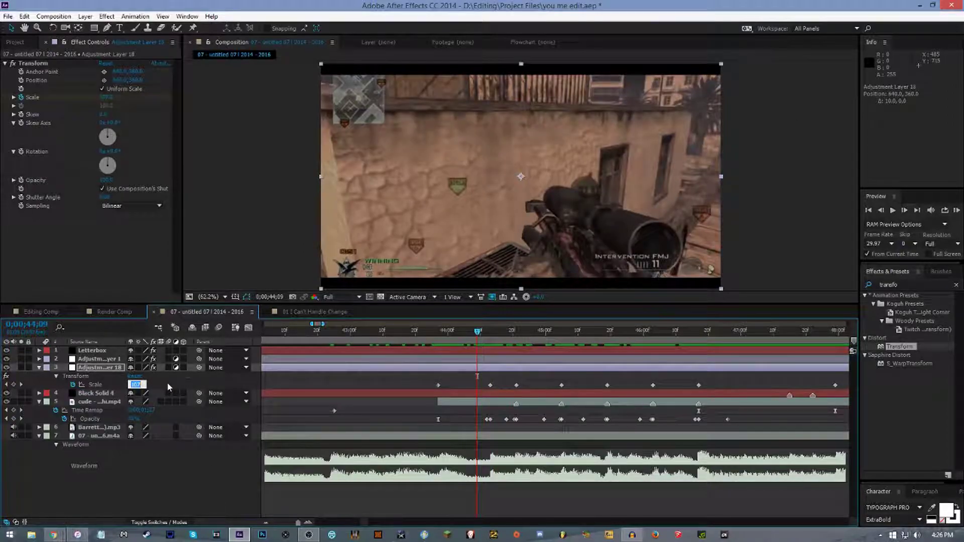
text(110)
key(Return)
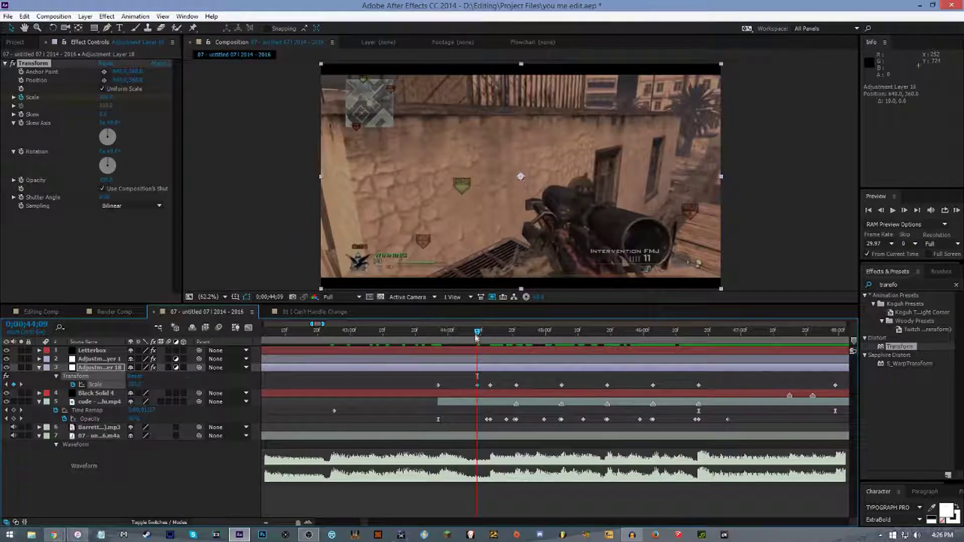
mouse_move(476, 336)
mouse_down()
mouse_move(496, 336)
mouse_move(488, 340)
mouse_up()
drag(477, 385, 482, 385)
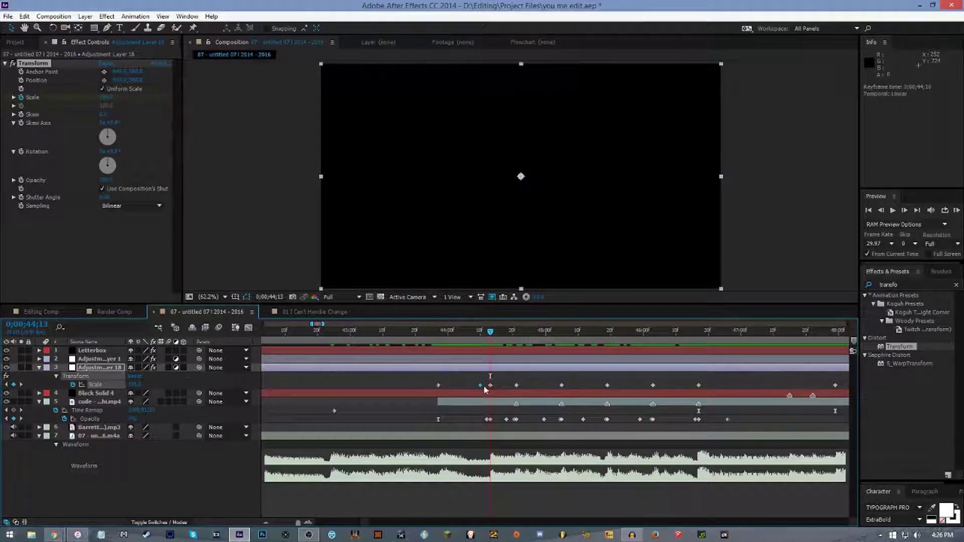
Step: Add a Scale keyframe of 100 at 0;00;44;18 and cut it for reuse before the other beats
click(439, 335)
drag(449, 336, 507, 335)
click(134, 384)
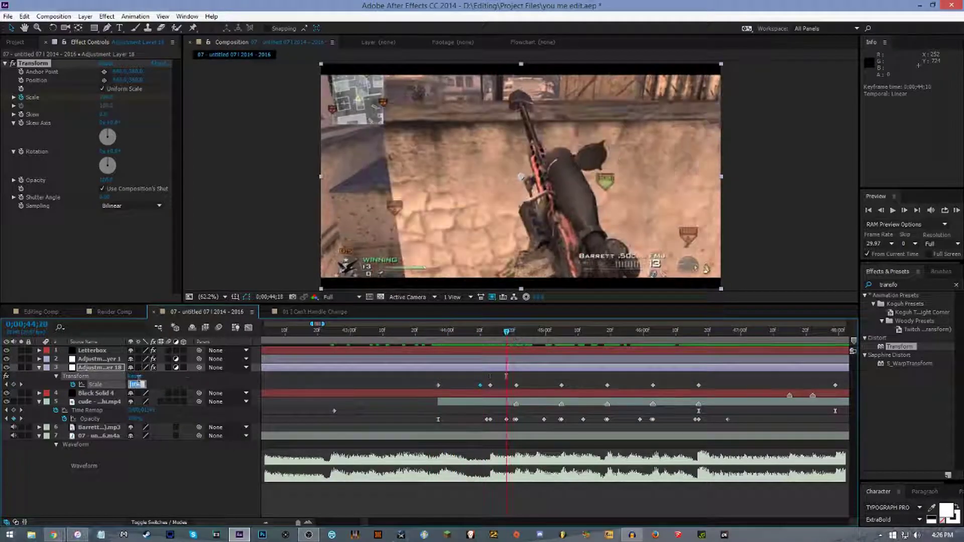
text(100)
key(Return)
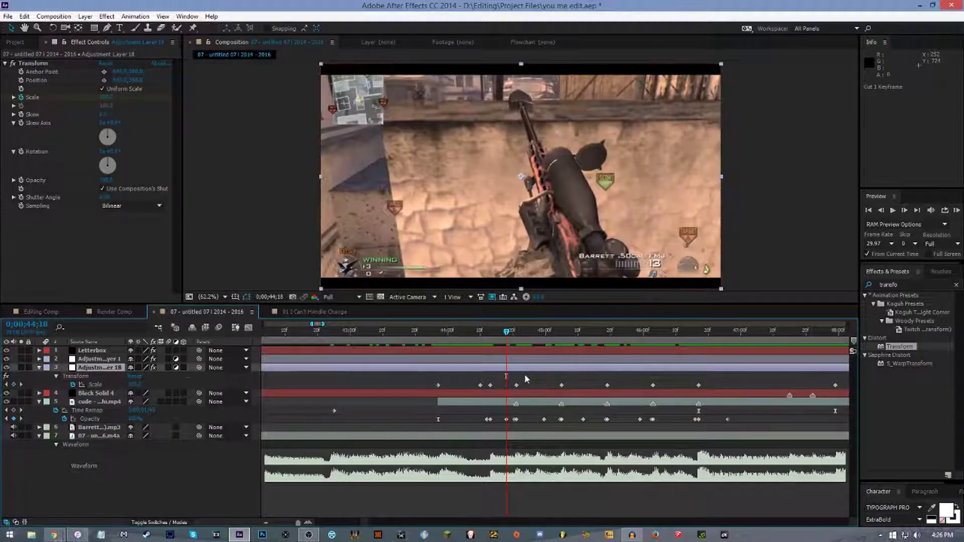
key(ctrl+c)
Step: Paste copied Scale keyframes just before each remaining beat keyframe, continuing through to the clip's end
click(565, 337)
drag(564, 336, 594, 335)
key(ctrl+v)
click(643, 336)
key(ctrl+v)
click(689, 335)
key(ctrl+v)
scroll(823, 340, right, 1)
click(713, 335)
key(ctrl+v)
click(725, 335)
click(810, 337)
click(807, 334)
key(ctrl+v)
key(ctrl+c)
scroll(806, 335, right, 2)
drag(674, 336, 678, 350)
key(j)
click(683, 335)
key(ctrl+v)
Step: Play a RAM preview of the scale pulses from just before the clip's start
scroll(684, 335, down, 2)
click(623, 333)
click(956, 210)
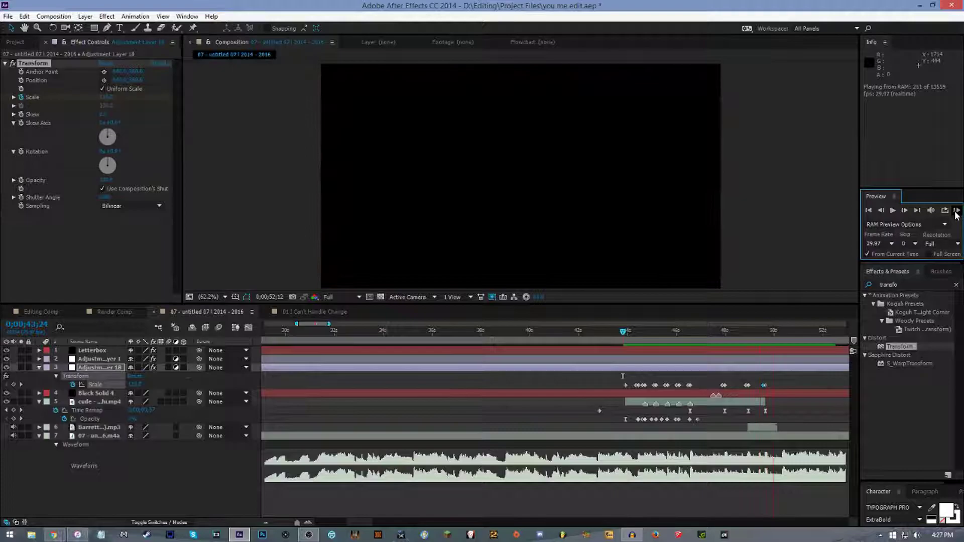
click(957, 211)
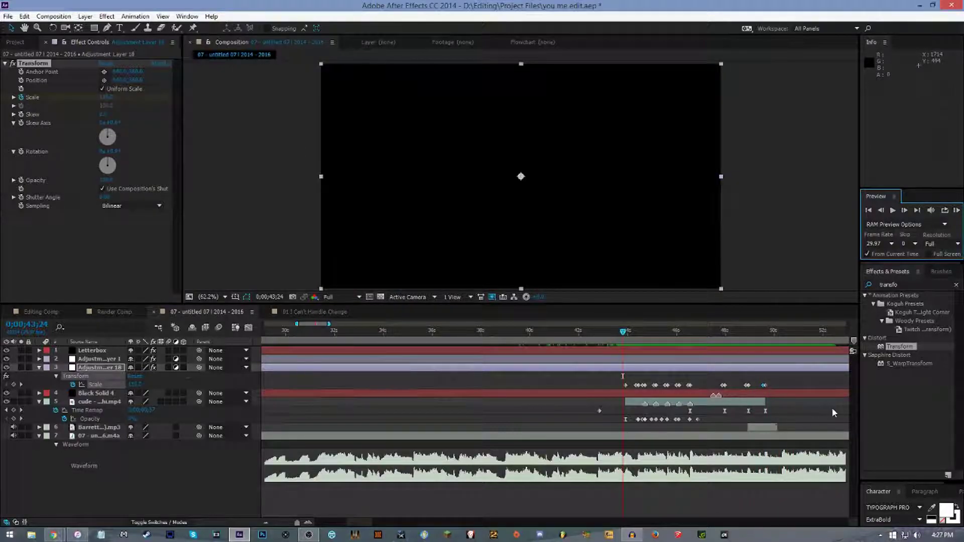
Step: Apply Easy Ease to all of the adjustment layer's Scale keyframes and show their curves in the Graph Editor
drag(793, 382, 554, 387)
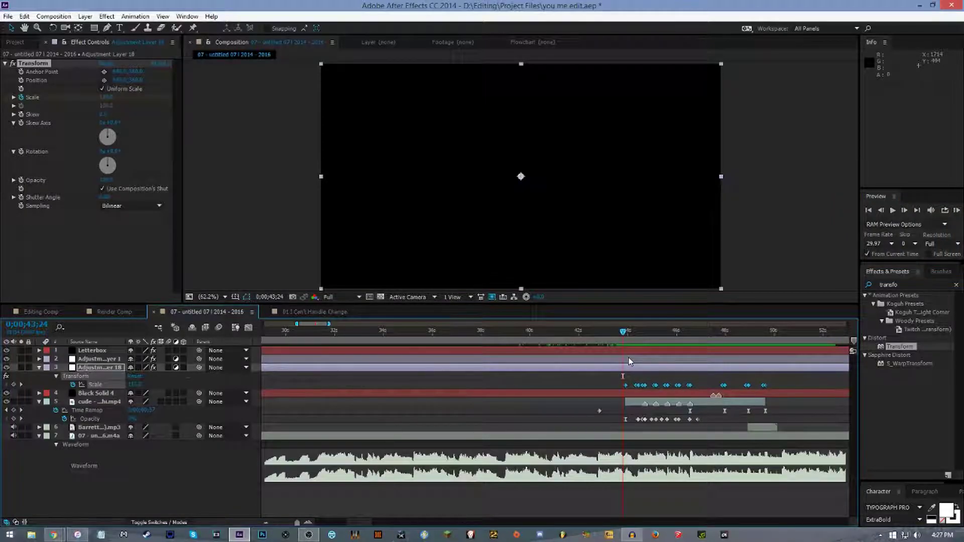
right_click(625, 387)
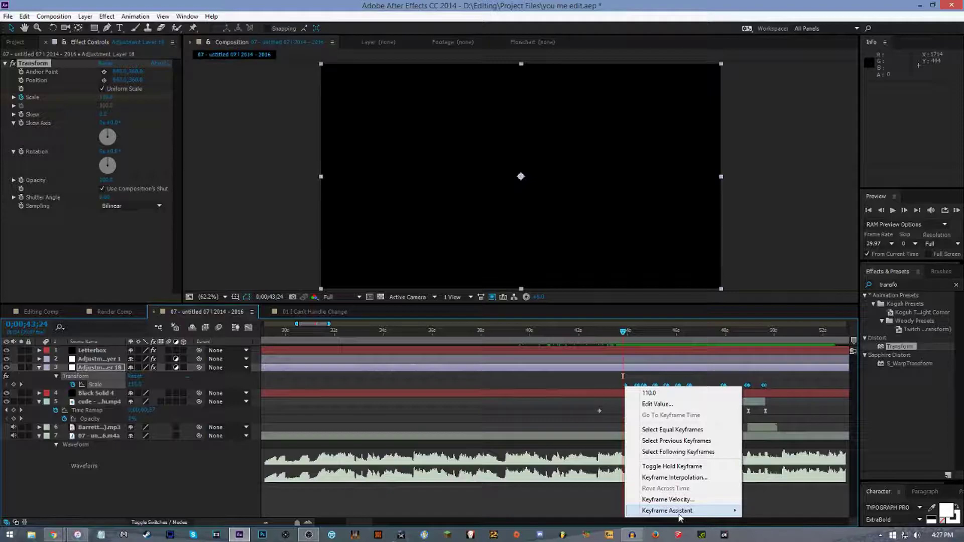
mouse_move(678, 511)
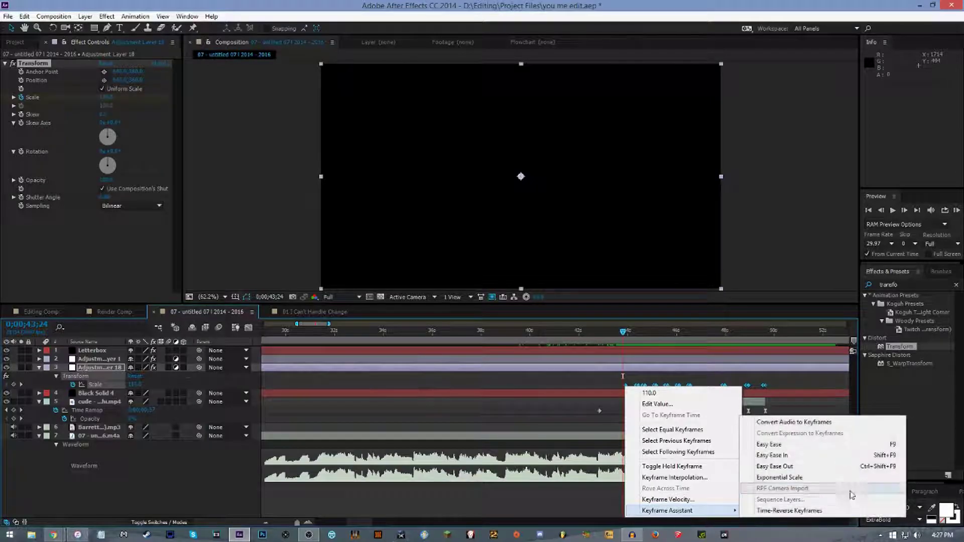
click(813, 445)
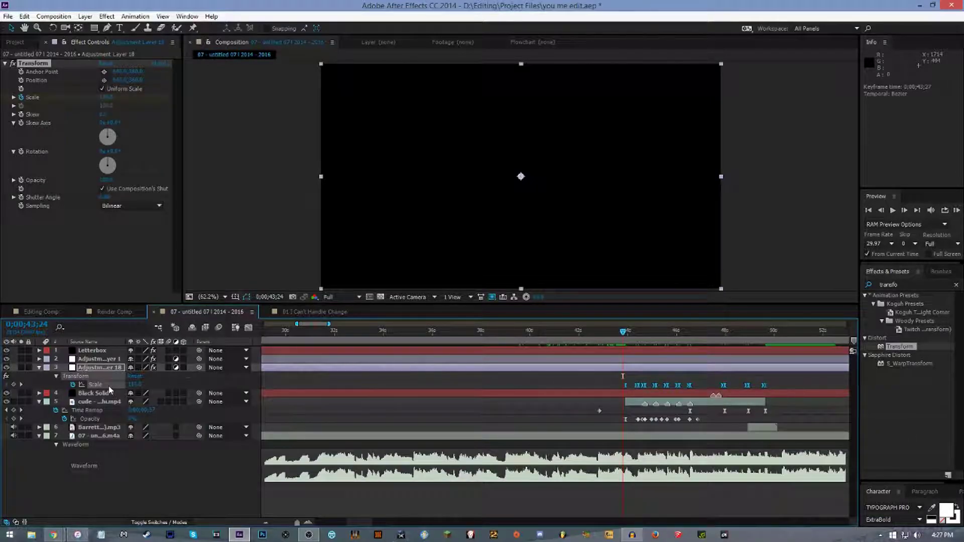
click(248, 327)
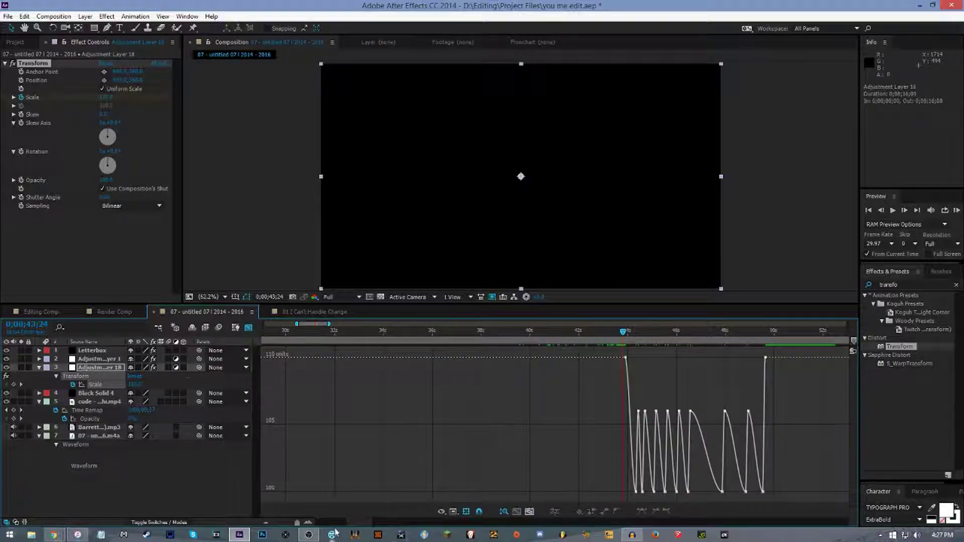
Step: Play a RAM preview of the eased Scale pulses starting from 0;00;43;24
click(307, 523)
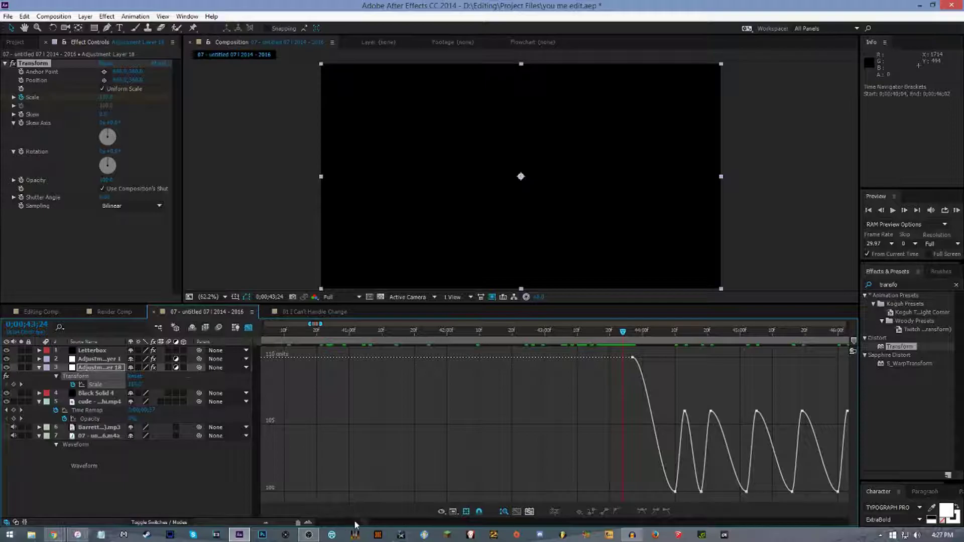
drag(361, 520, 363, 520)
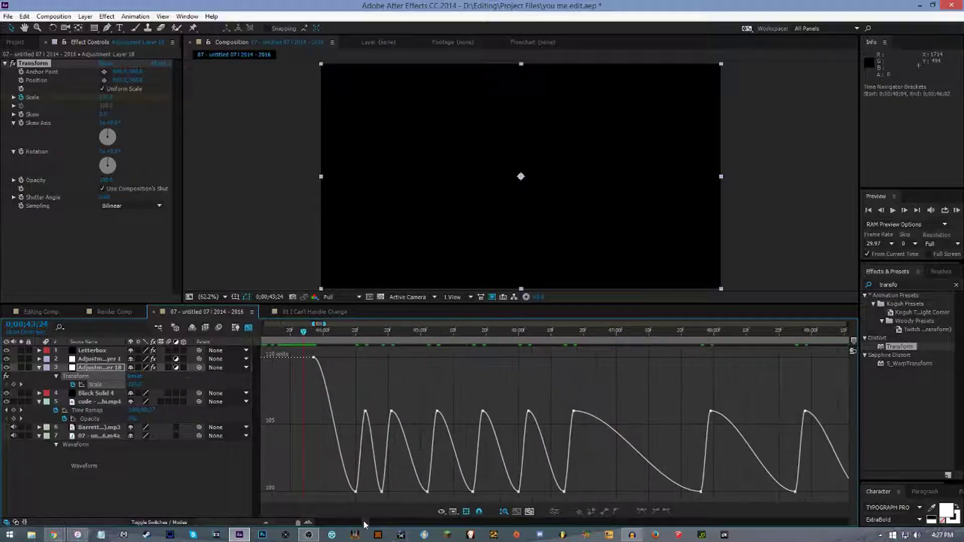
click(265, 523)
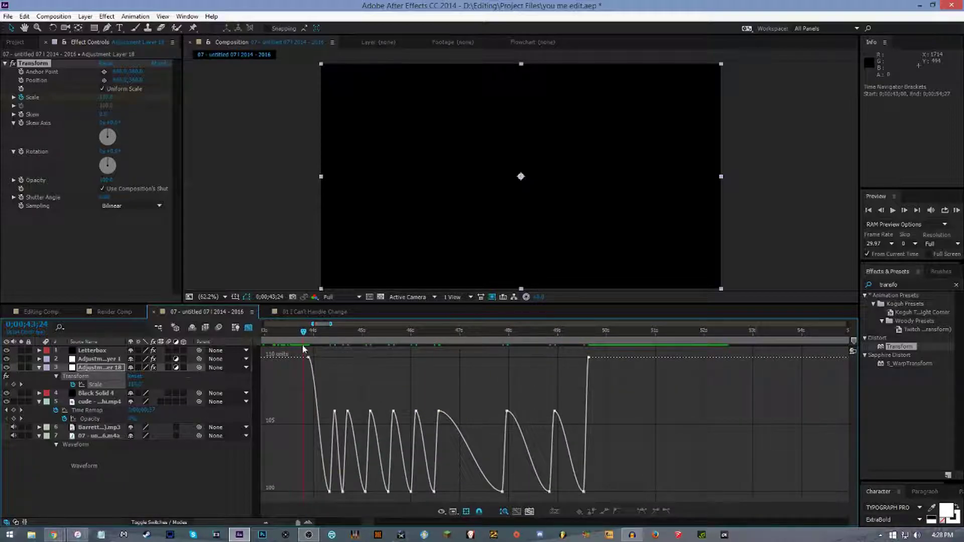
drag(313, 341, 321, 340)
click(309, 522)
click(309, 522)
drag(320, 335, 449, 337)
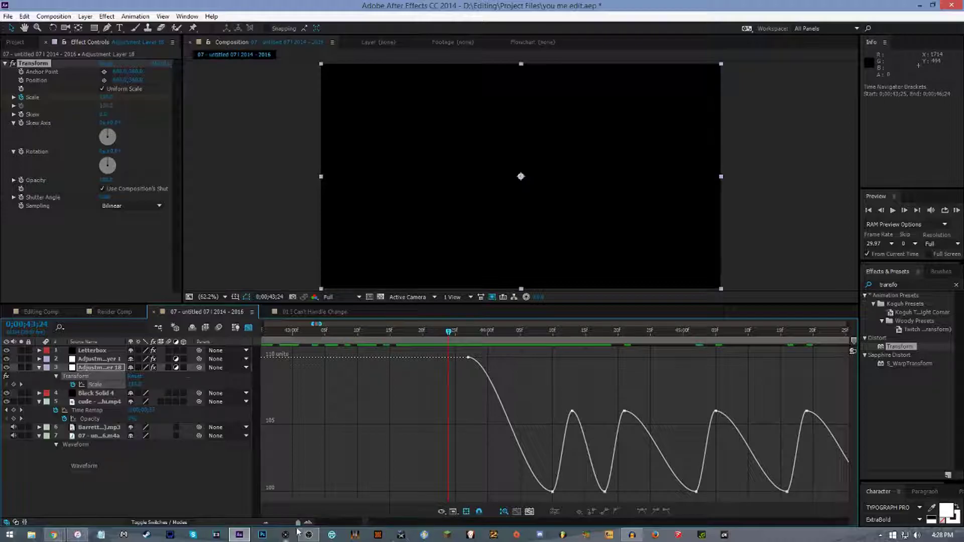
drag(297, 524, 295, 523)
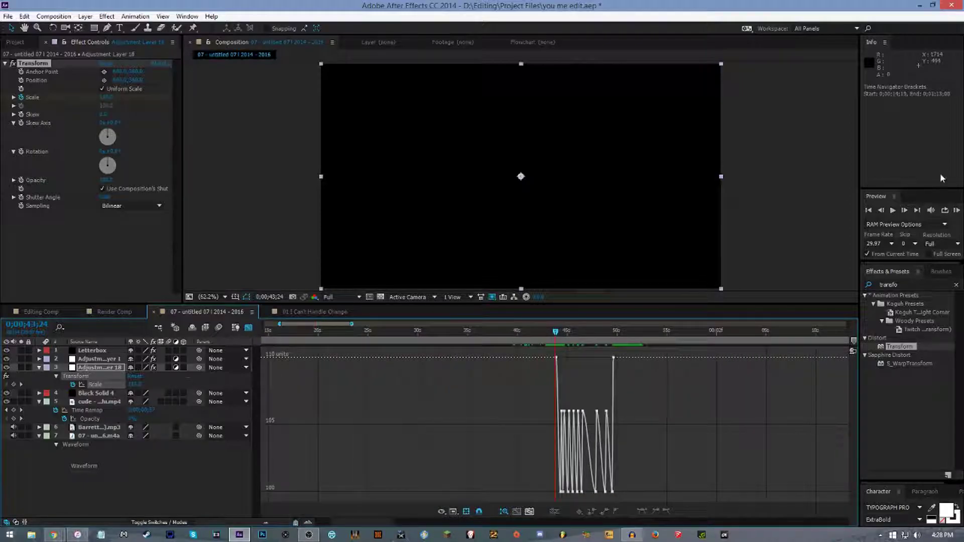
click(956, 211)
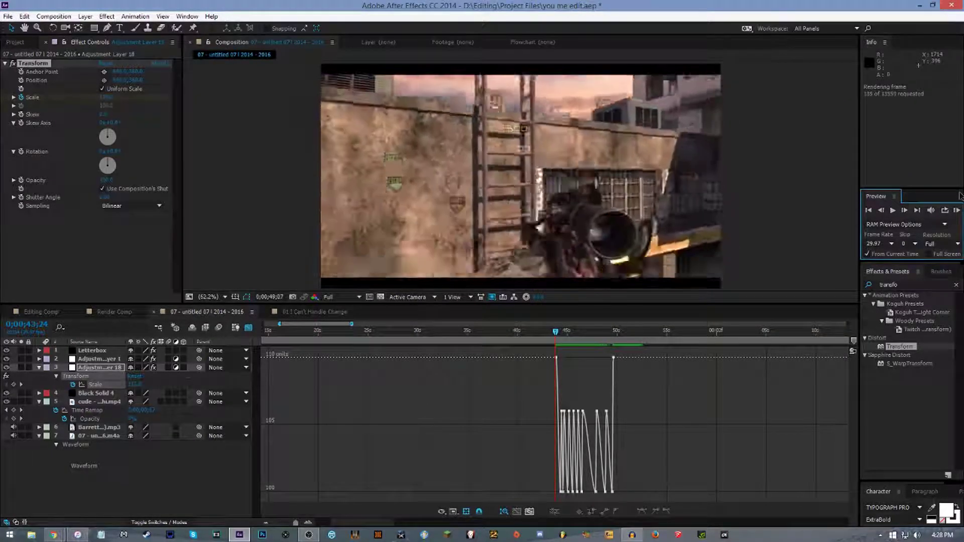
click(958, 213)
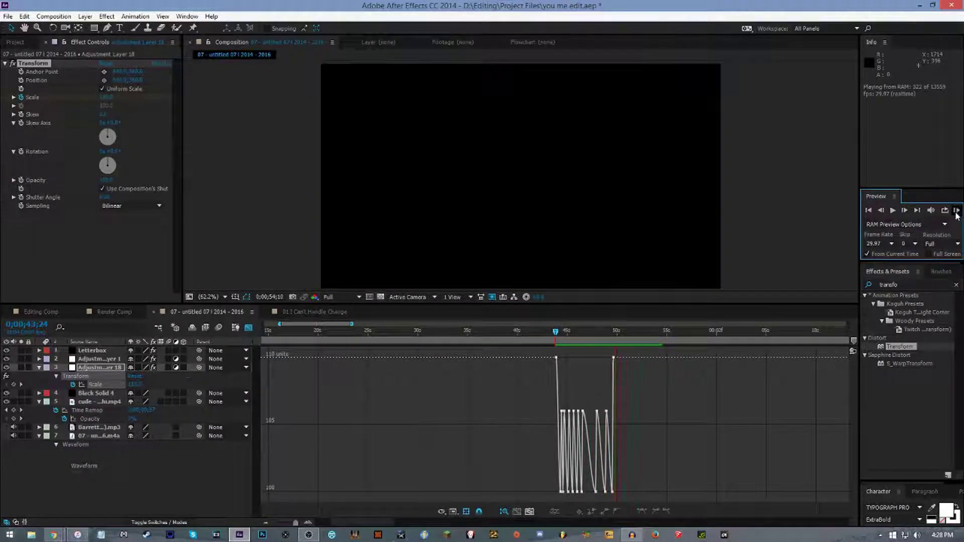
click(956, 213)
Step: Steepen the outgoing curves of all the 106 Scale peaks and play a RAM preview from 0;00;43;12
click(309, 522)
click(308, 522)
drag(356, 521, 357, 521)
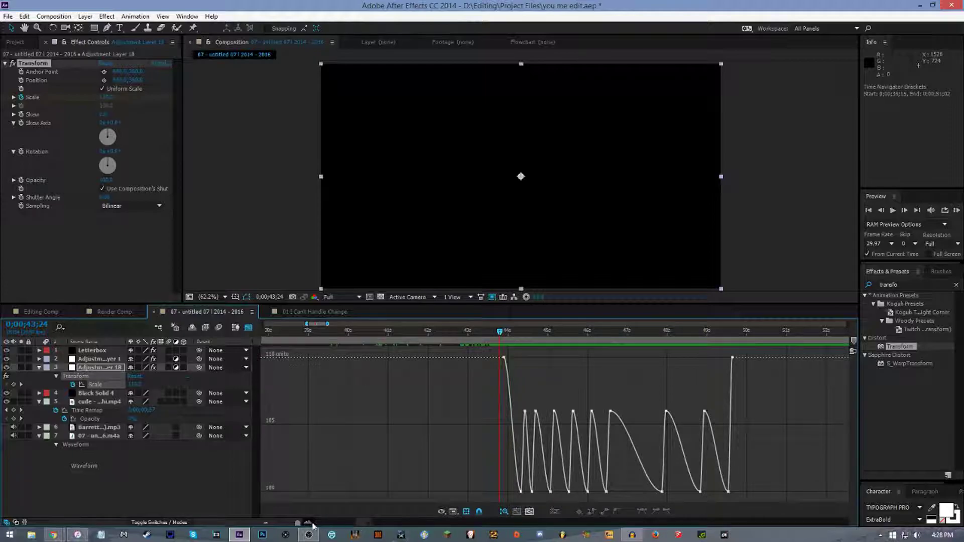
click(308, 522)
click(309, 522)
key(minus)
key(minus)
key(minus)
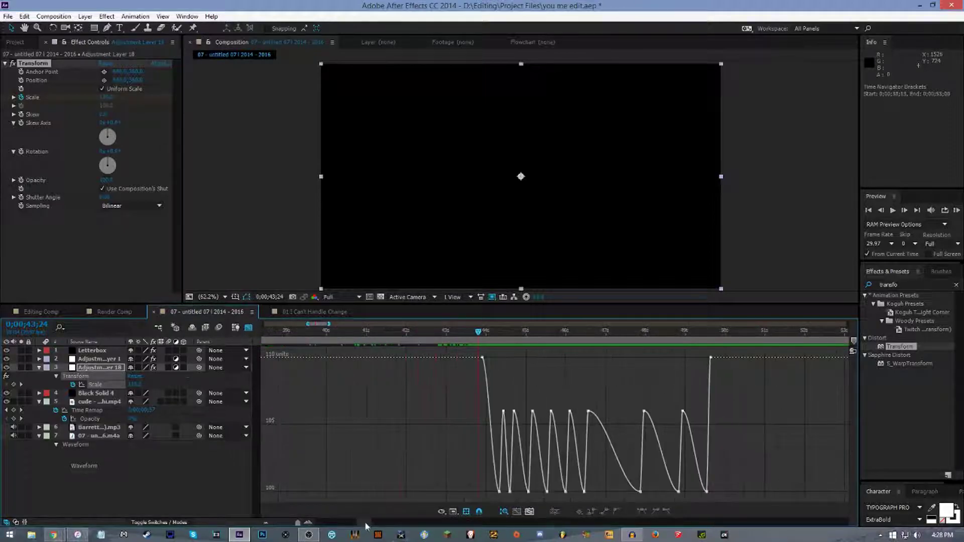
click(454, 411)
click(308, 522)
click(308, 522)
click(606, 411)
click(659, 491)
click(607, 411)
click(594, 418)
drag(298, 522, 296, 523)
drag(569, 402, 674, 441)
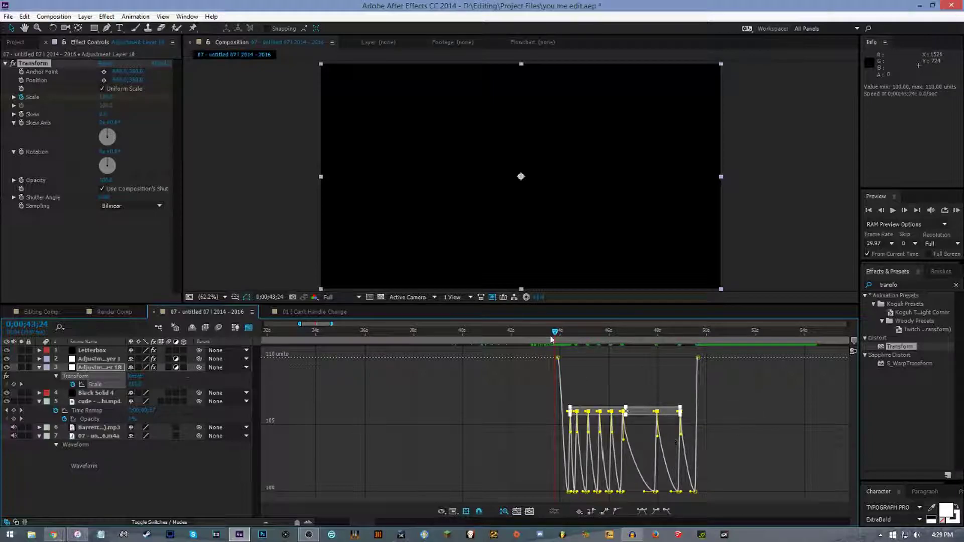
click(956, 210)
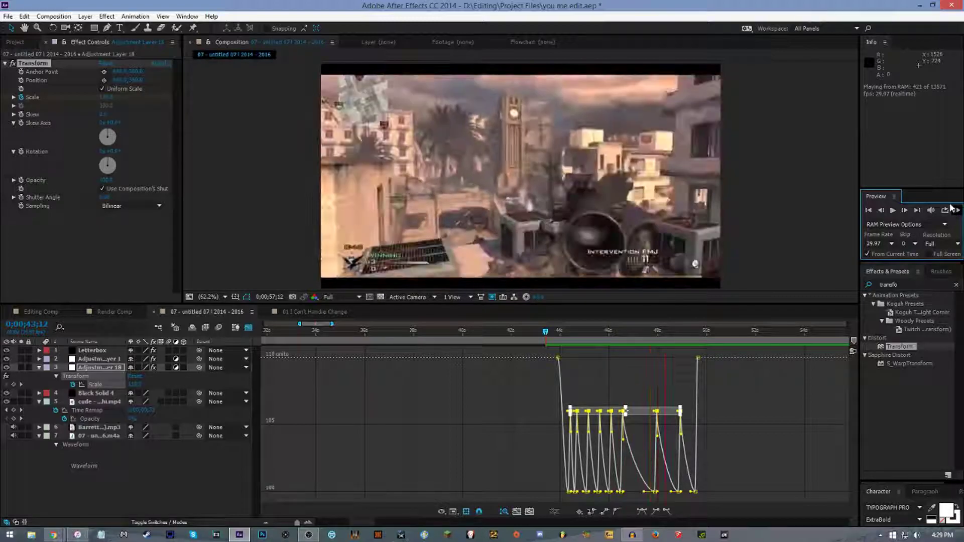
click(951, 207)
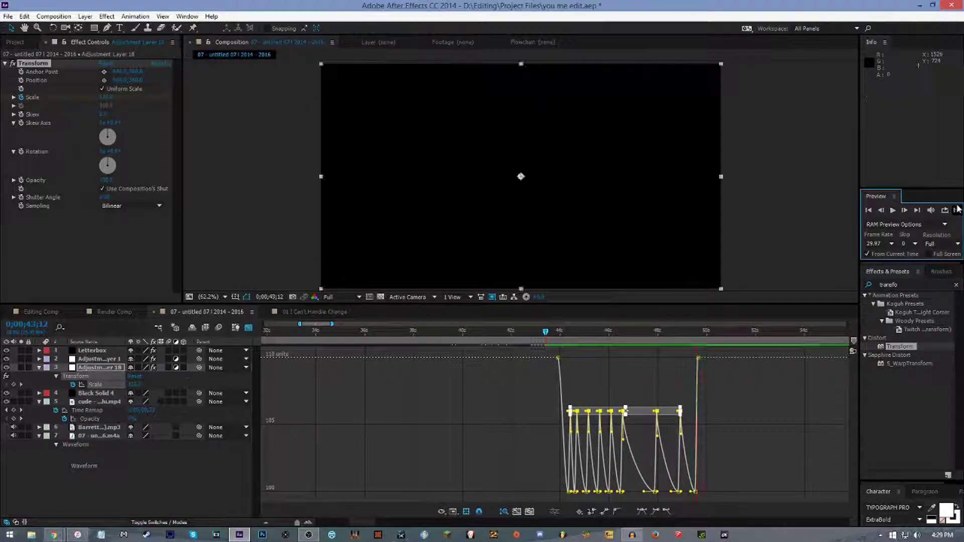
Step: Level and lengthen the outgoing handles of the selected 106 Scale peaks so each pulse eases out slowly
click(306, 523)
click(307, 522)
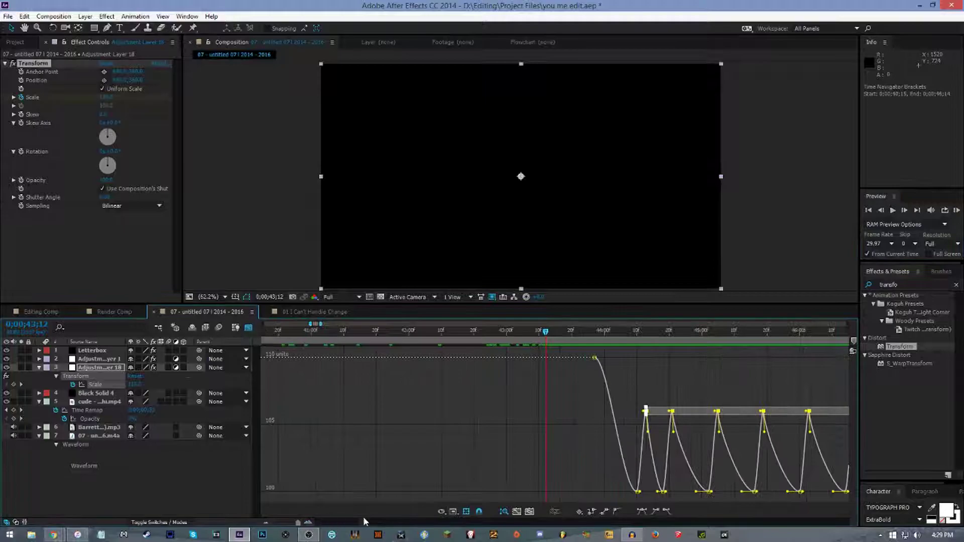
mouse_move(647, 345)
mouse_down()
mouse_move(663, 342)
mouse_move(654, 343)
mouse_up()
click(300, 520)
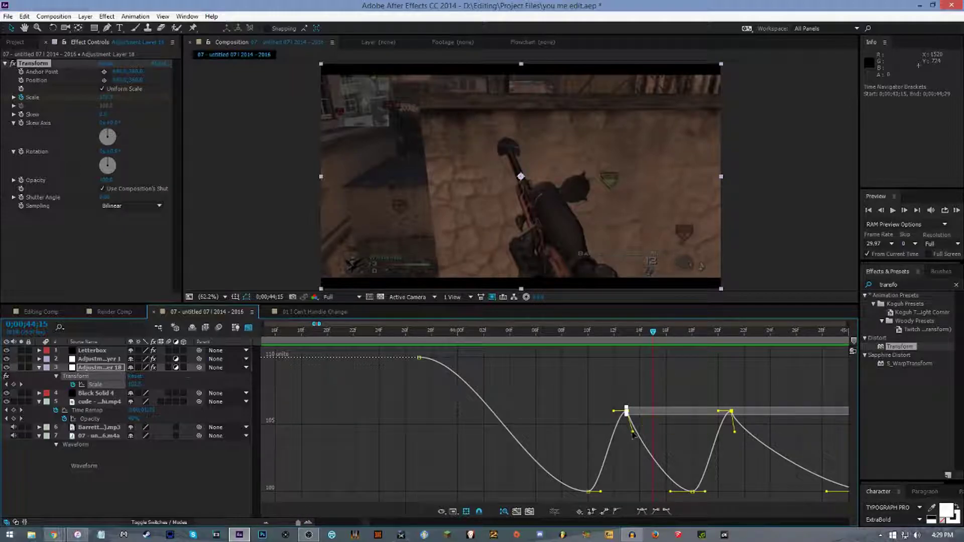
drag(634, 434, 668, 409)
click(627, 332)
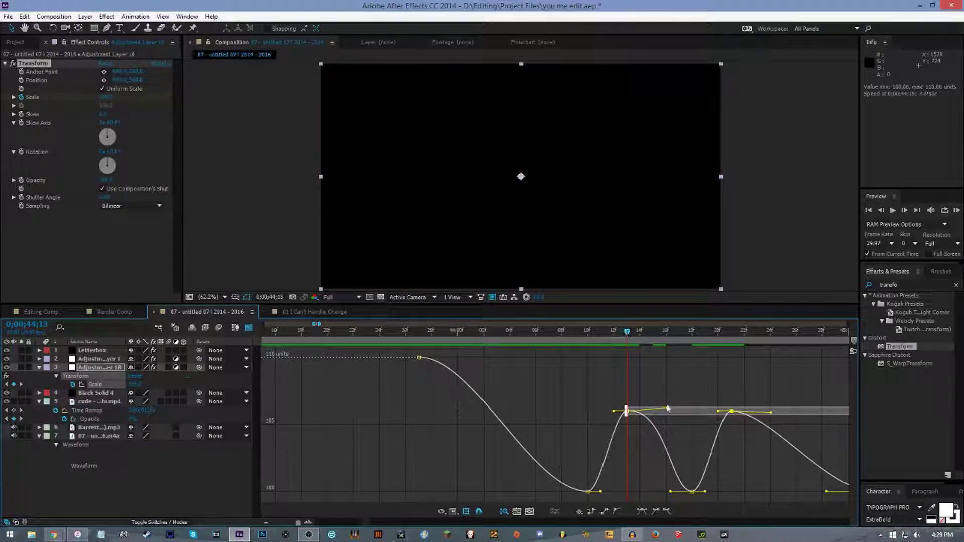
Step: Play a RAM preview from 0;00;43;26 and look over the complete Scale curve at the start of the clip
click(956, 211)
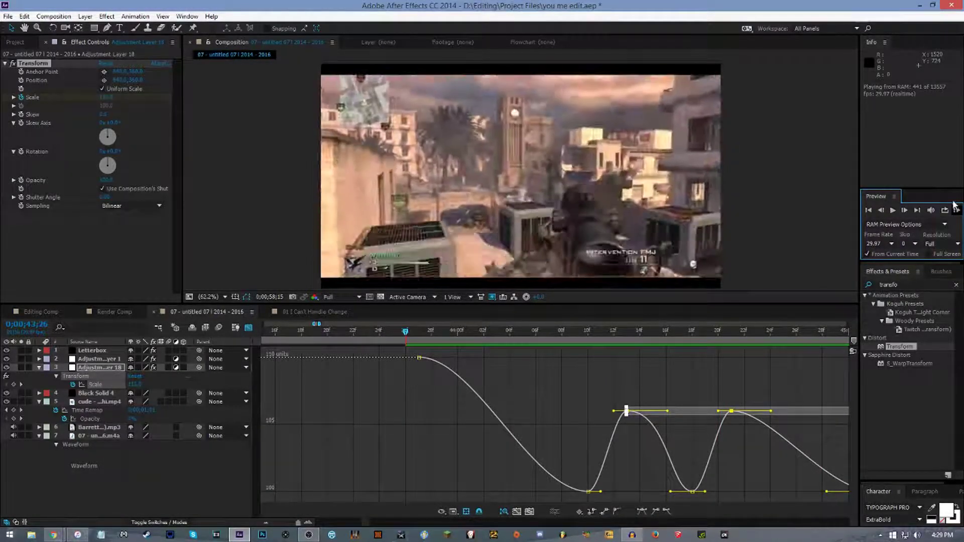
key(space)
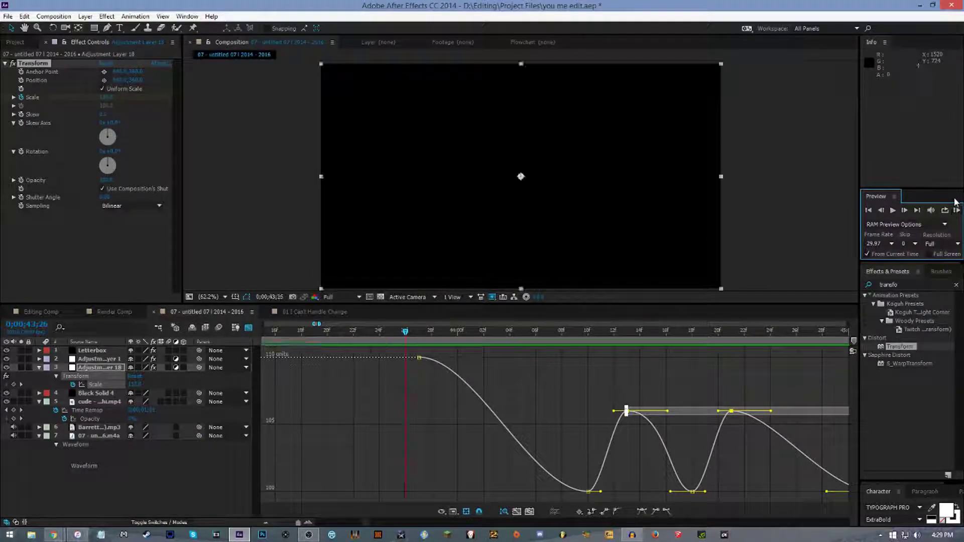
drag(432, 343, 471, 348)
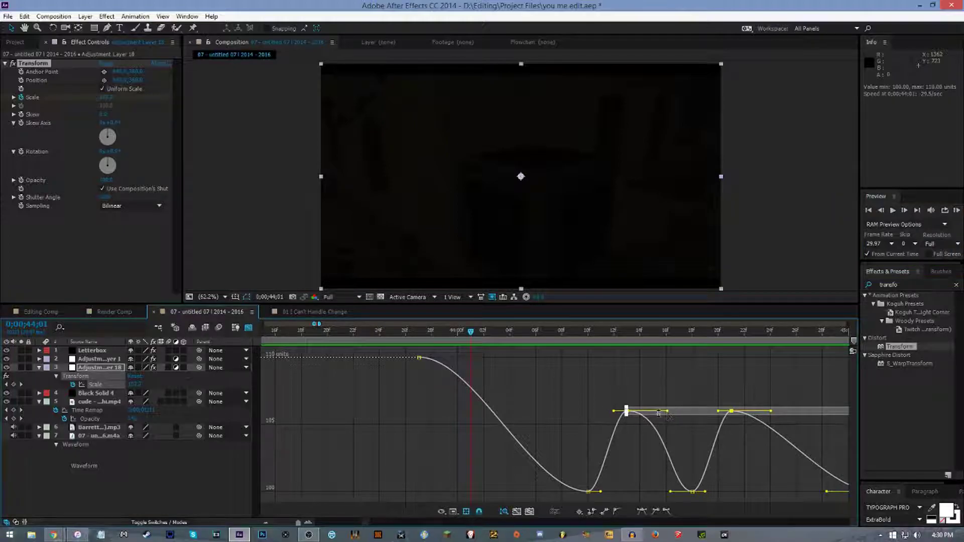
click(266, 523)
click(266, 523)
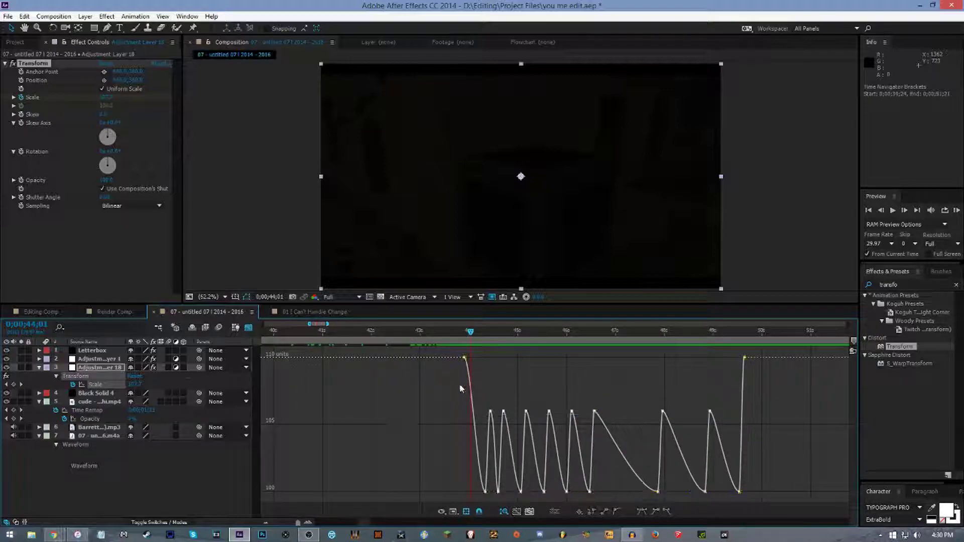
mouse_move(474, 337)
mouse_down()
mouse_move(458, 332)
mouse_move(540, 333)
mouse_move(470, 332)
mouse_up()
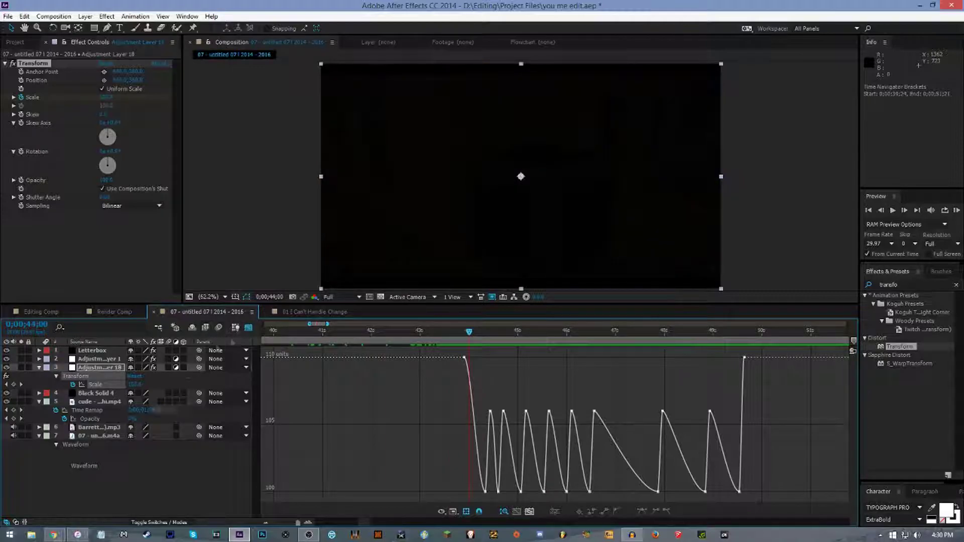
Step: Return to the layer view and delete every Scale keyframe of 100 placed just before the beats
click(249, 327)
click(487, 332)
click(485, 378)
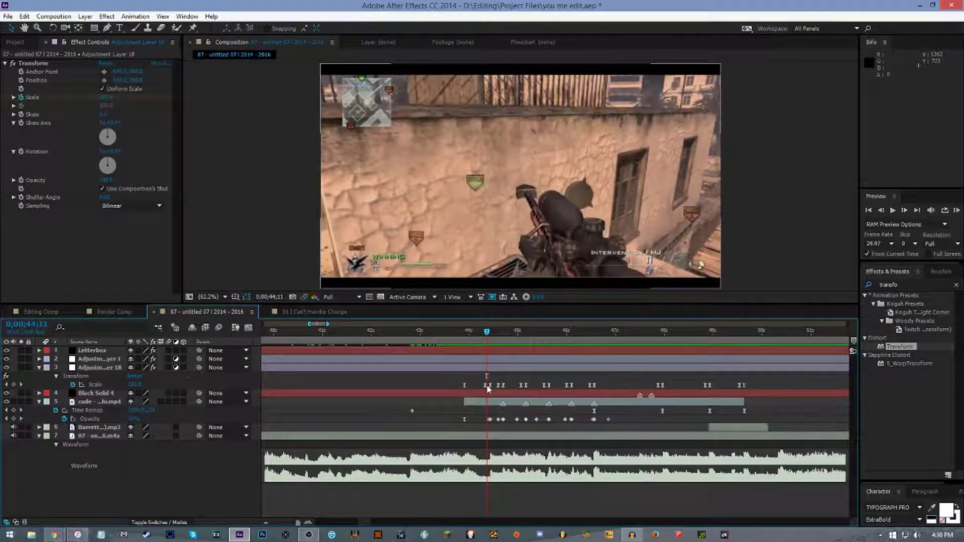
click(499, 385)
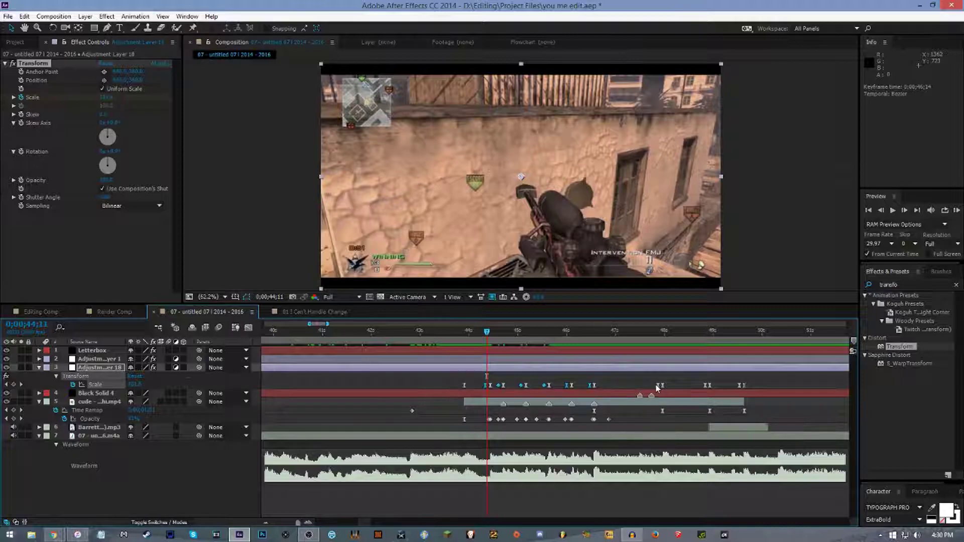
drag(739, 387, 744, 385)
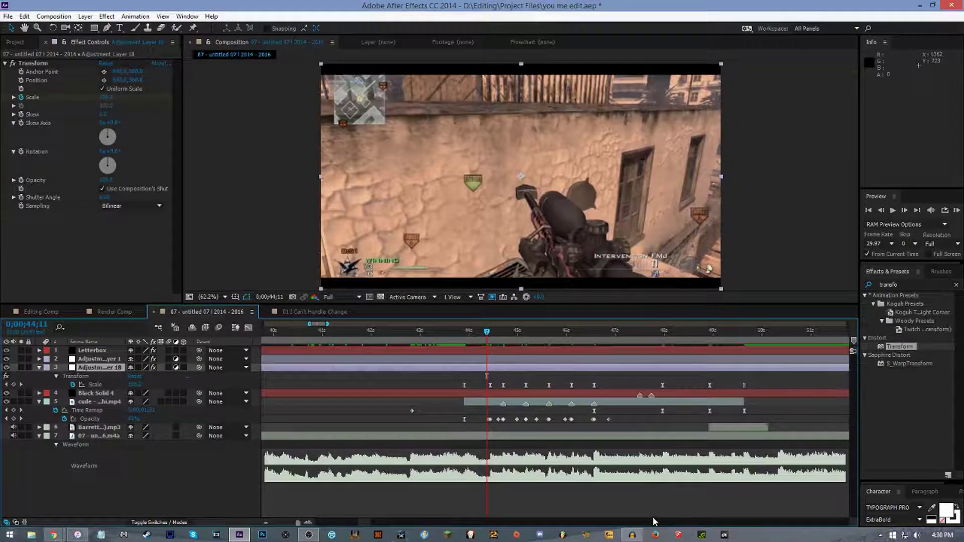
Step: Select all remaining Scale keyframes in the Graph Editor and pull their incoming handles down so the curve dips between beats
click(105, 386)
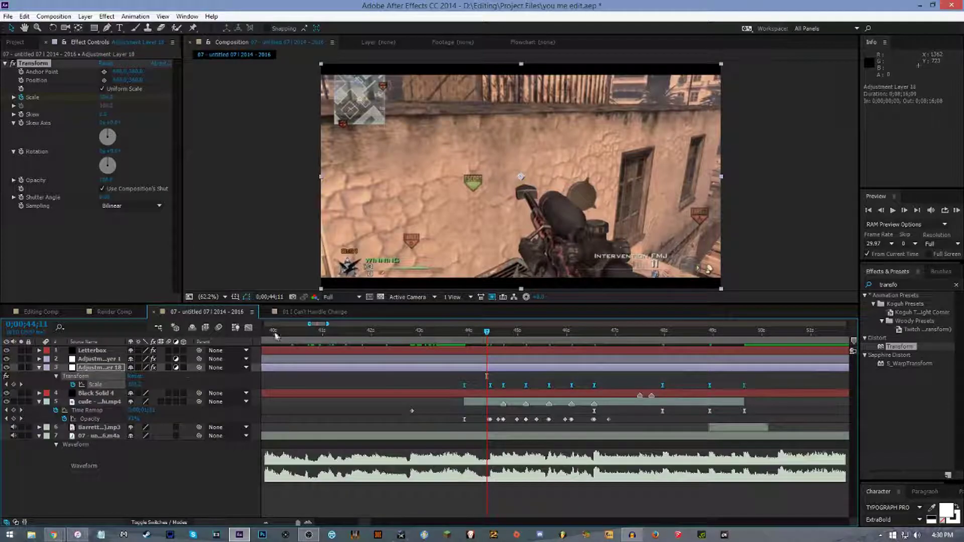
click(248, 327)
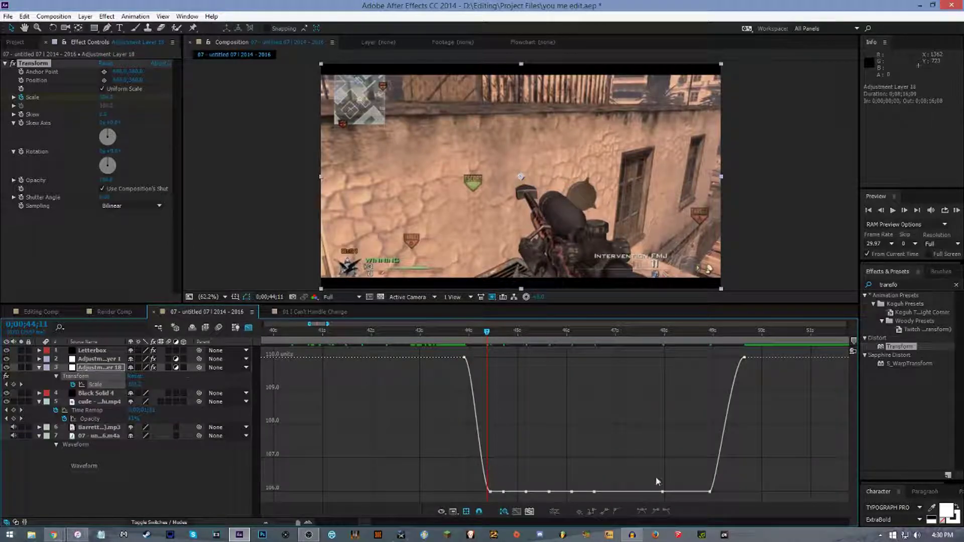
drag(739, 464, 477, 499)
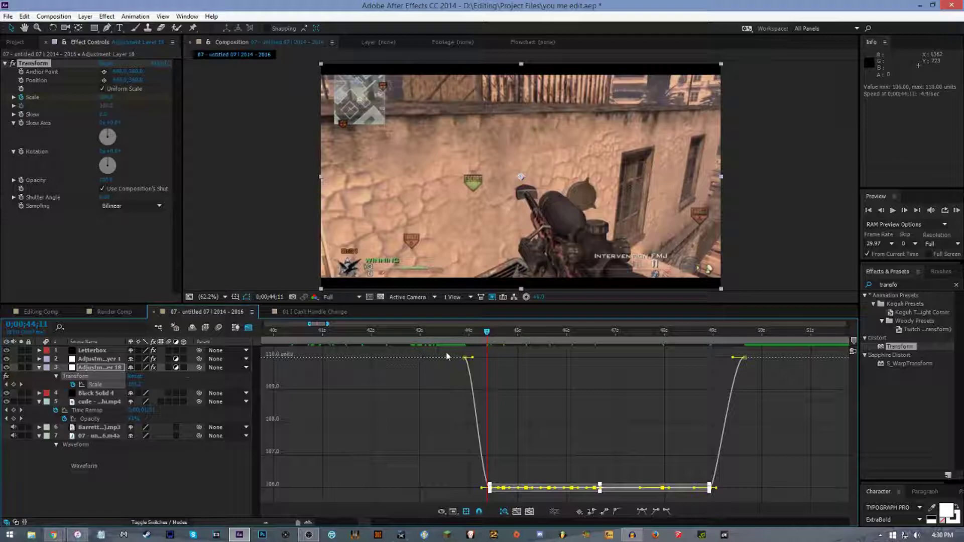
drag(446, 352, 847, 497)
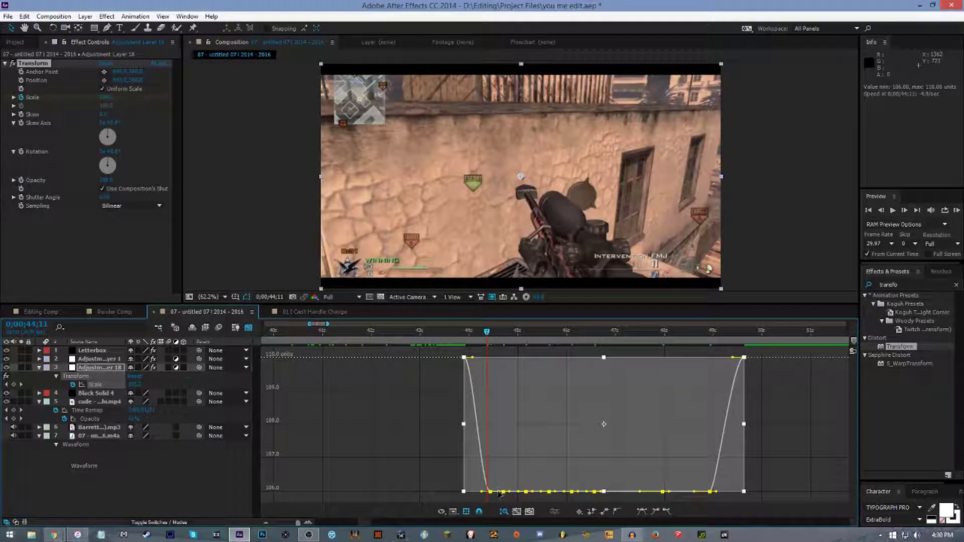
drag(498, 491, 471, 493)
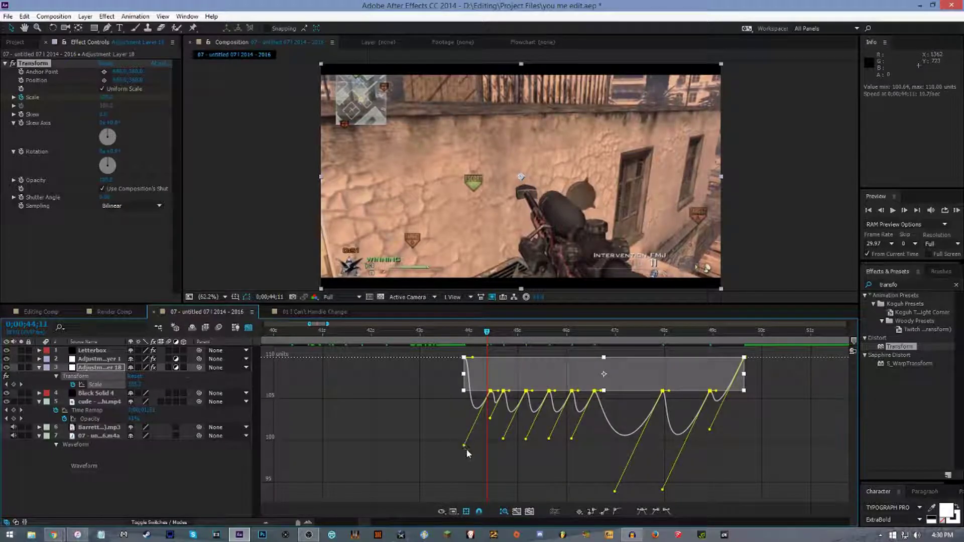
Step: Steepen the incoming handles of the last three Scale keyframes individually so the curve dips to about 100 before each
click(612, 469)
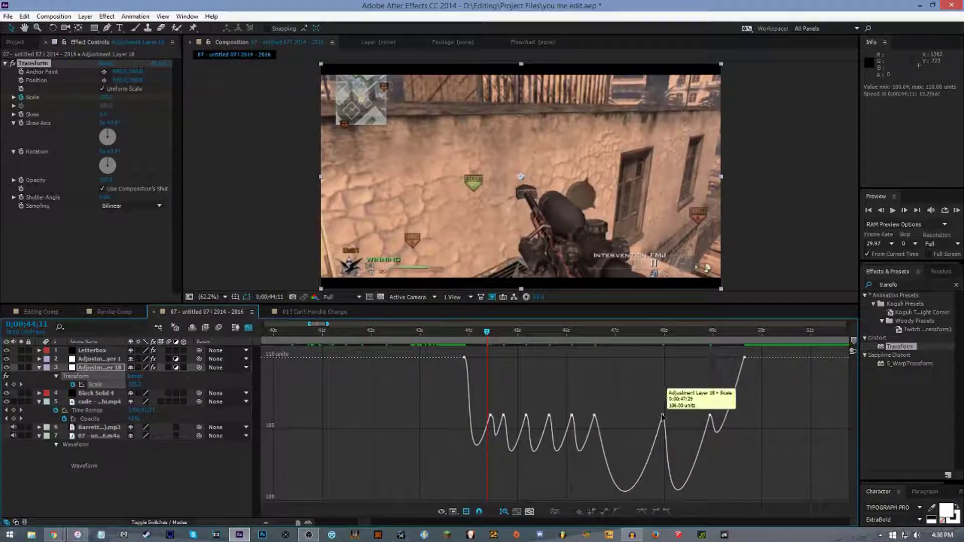
click(662, 418)
drag(613, 494, 702, 491)
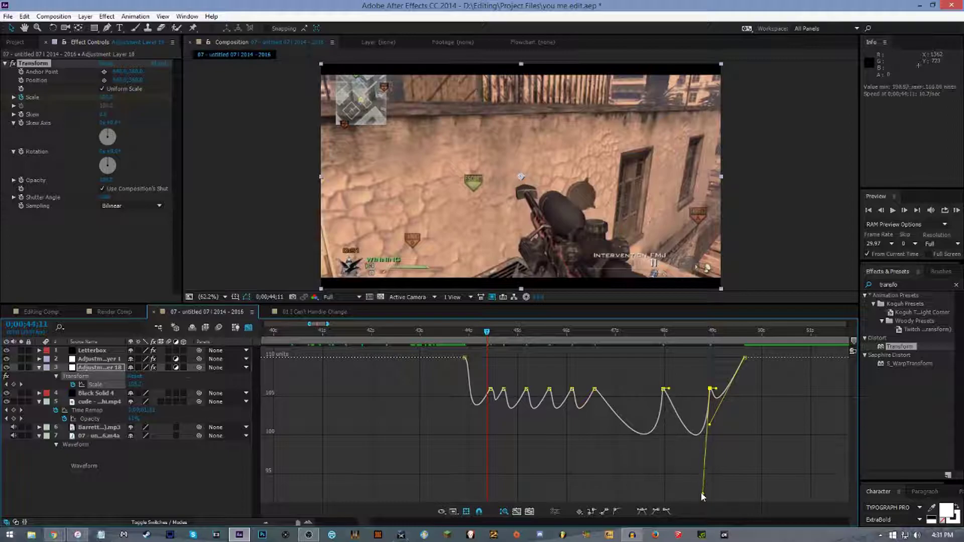
click(307, 523)
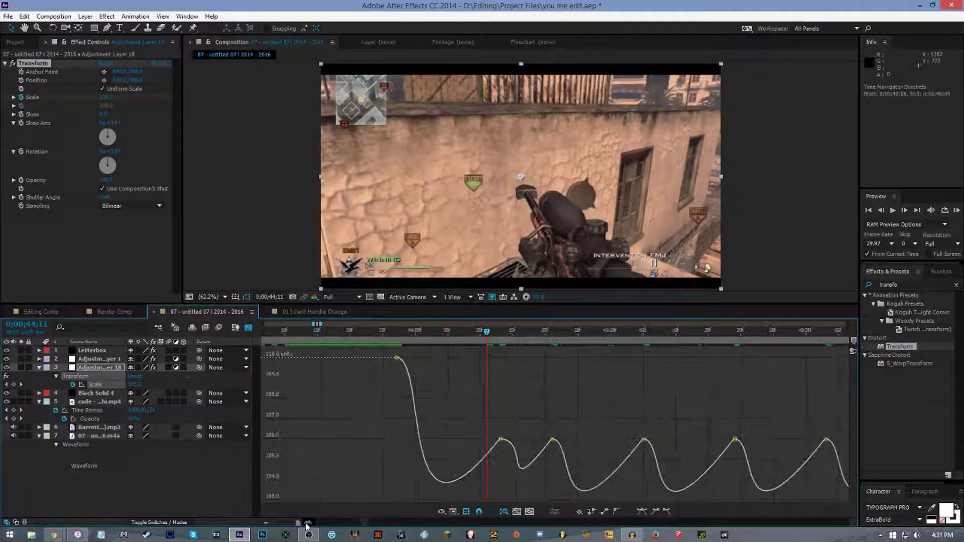
scroll(366, 519, right, 6)
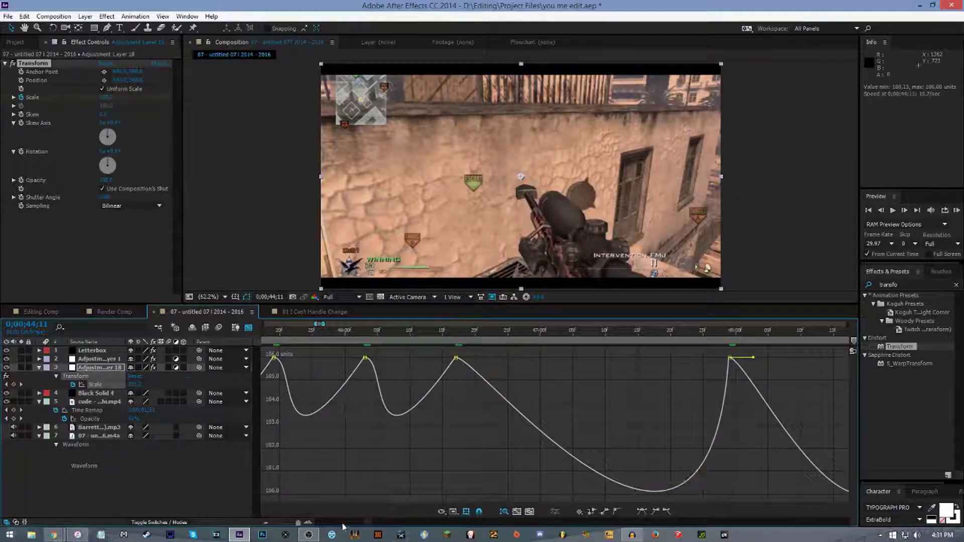
click(271, 524)
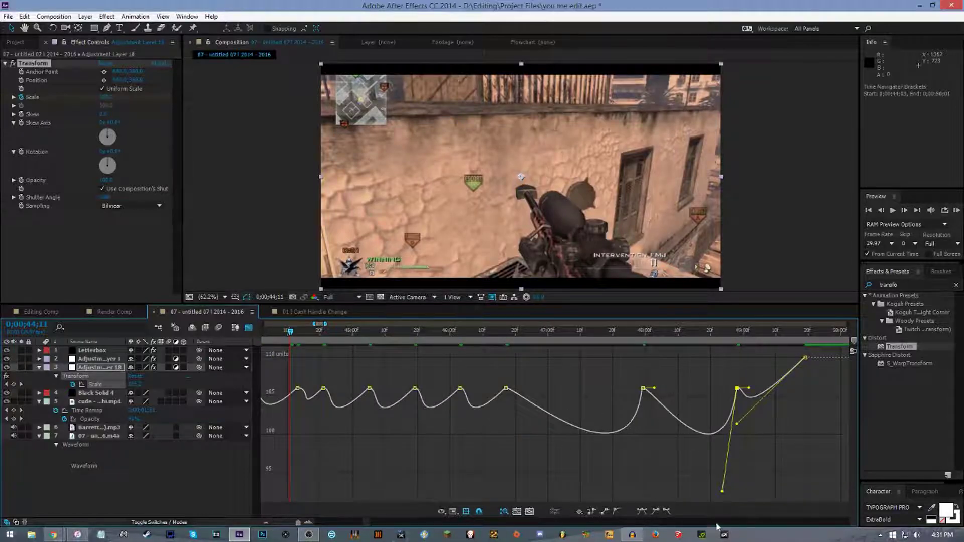
drag(721, 492, 725, 488)
drag(737, 425, 798, 499)
Step: Steepen the incoming handles of the remaining earlier Scale keyframes one by one so the curve dips to about 100 before each beat
click(515, 332)
drag(516, 372, 335, 450)
click(333, 448)
click(322, 411)
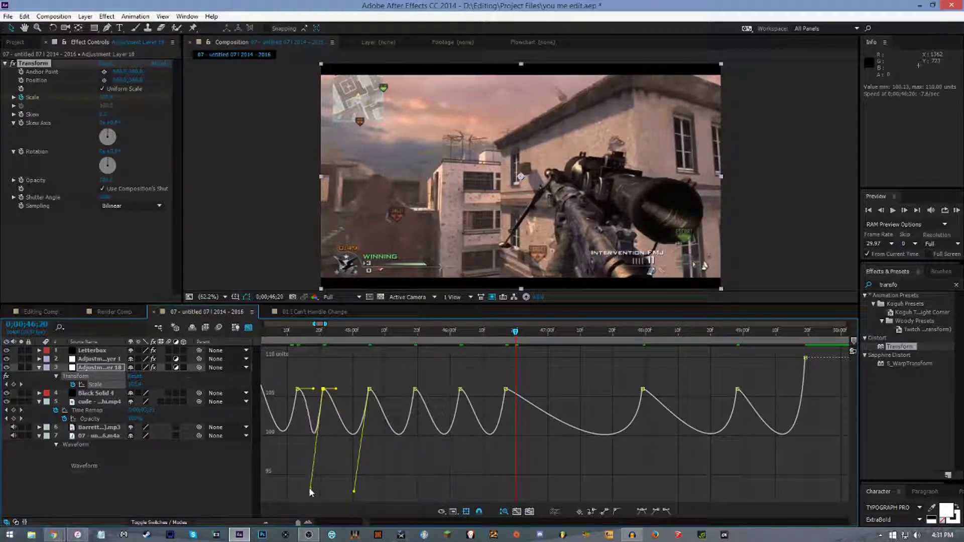
drag(310, 496, 311, 491)
click(296, 389)
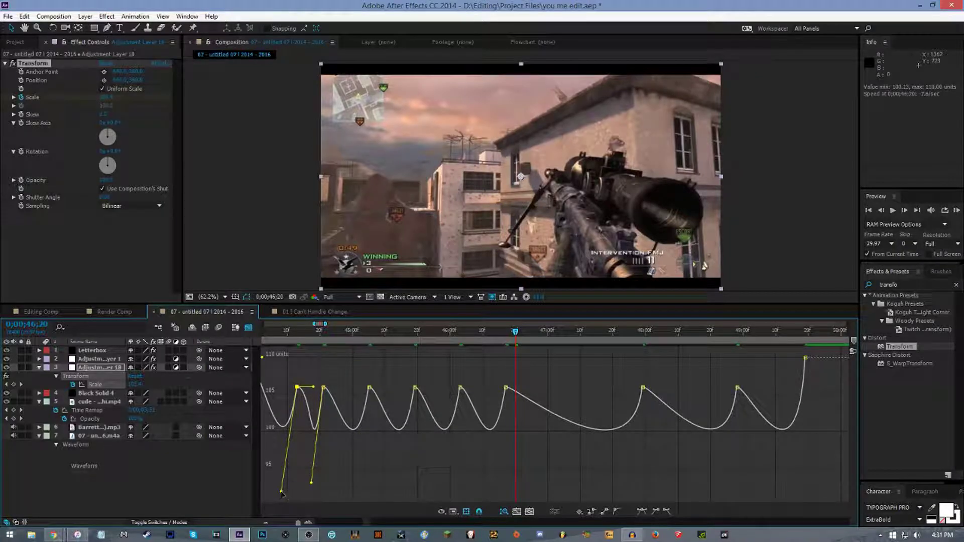
drag(282, 494, 282, 497)
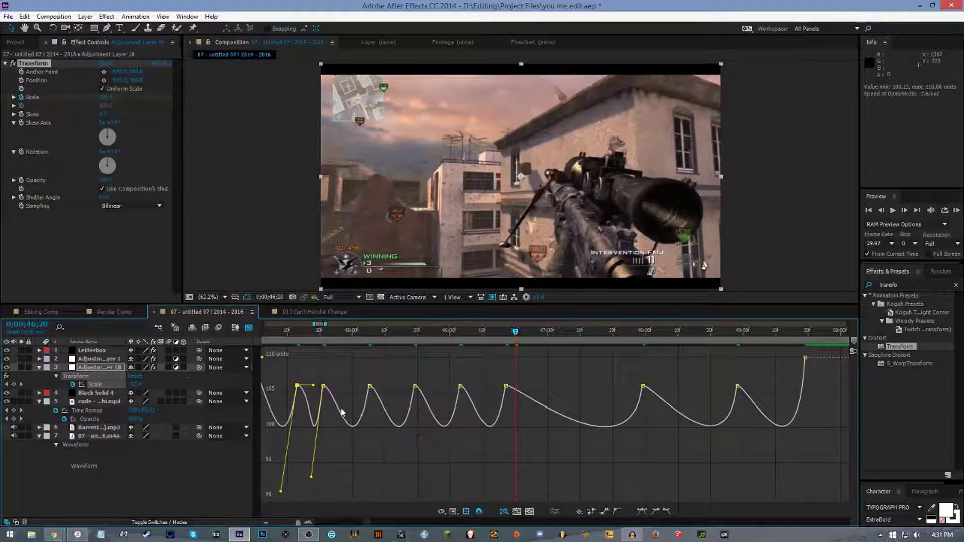
click(290, 455)
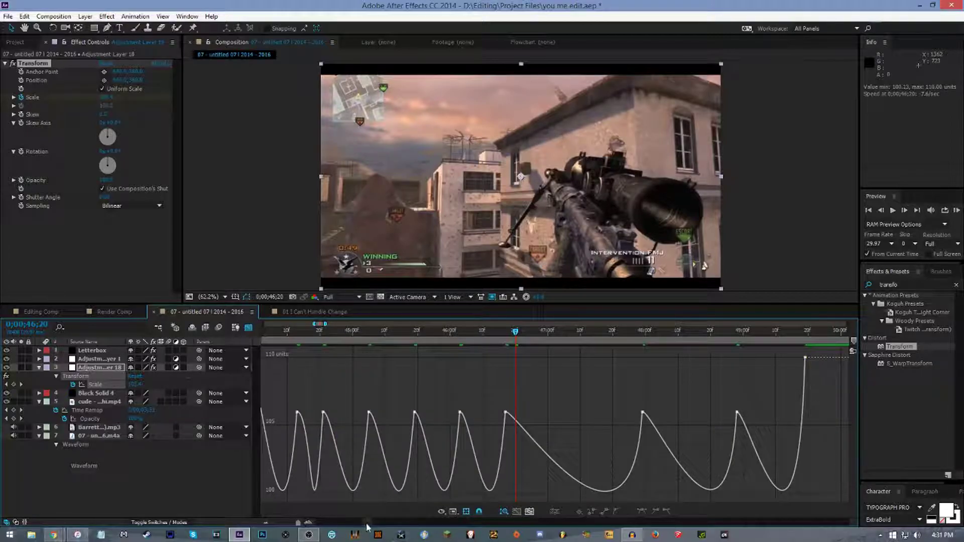
Step: Show the whole Scale curve in the Graph Editor and play a RAM preview of the zoom pulses from 0;00;42;24
drag(367, 524, 364, 525)
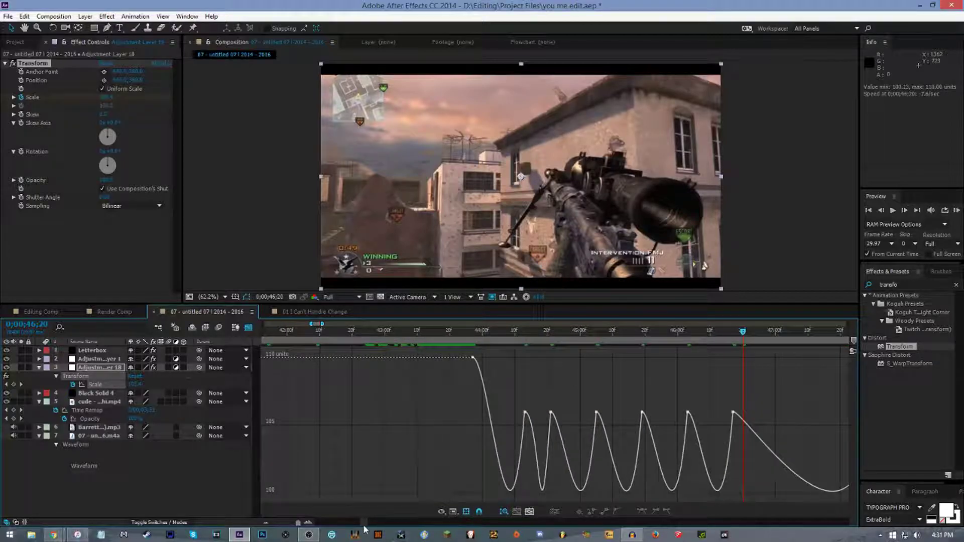
click(266, 522)
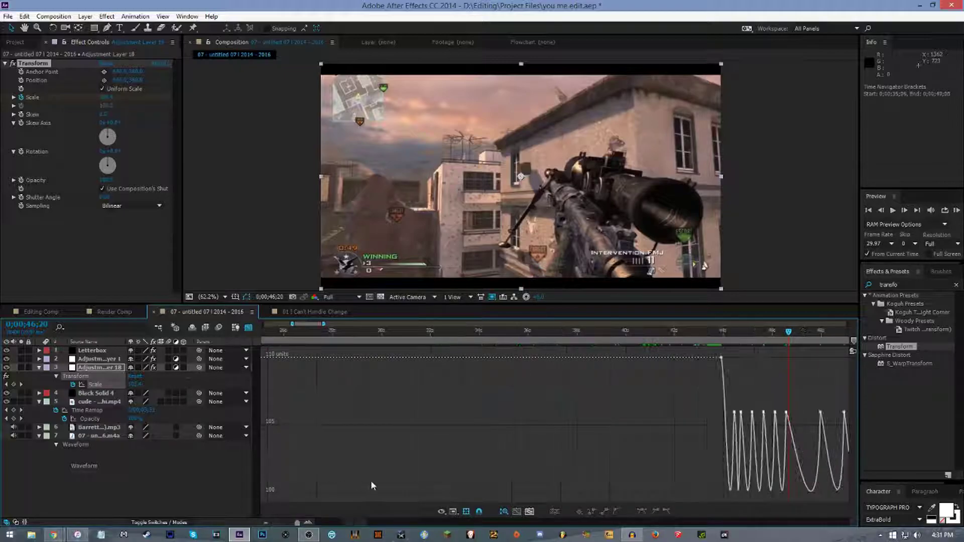
click(265, 522)
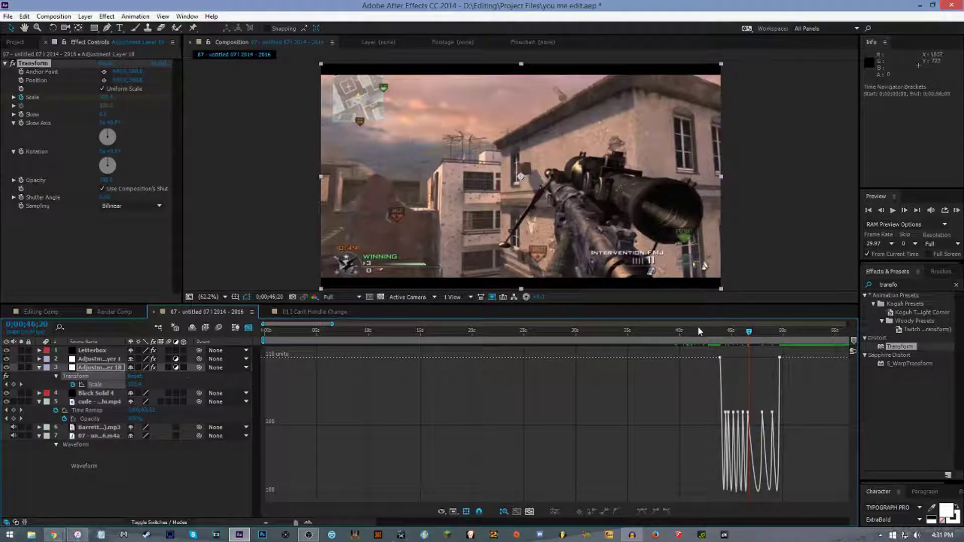
drag(698, 332, 710, 332)
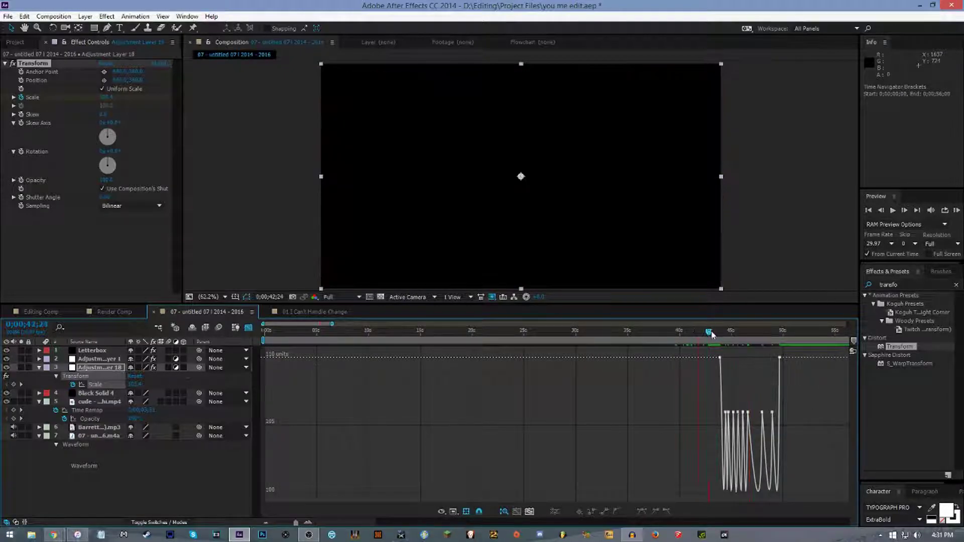
click(957, 210)
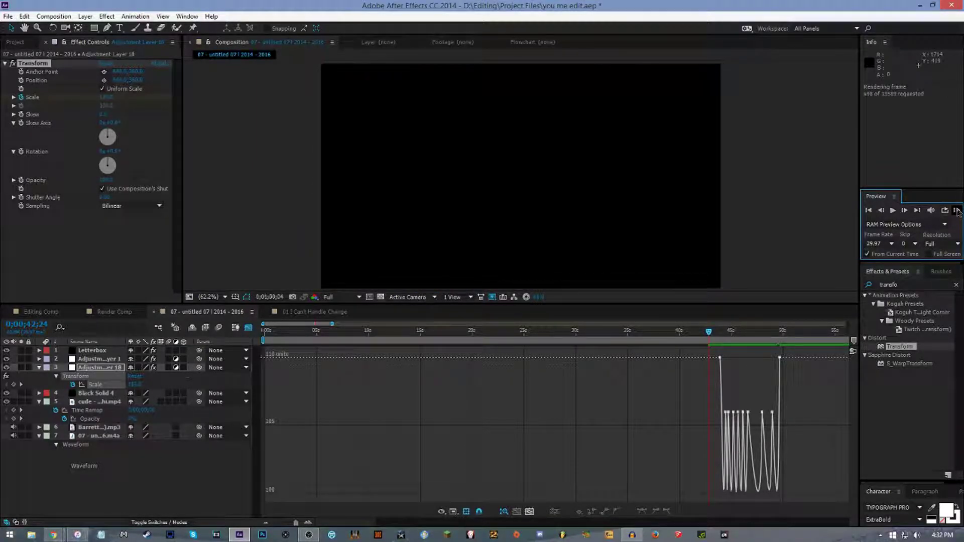
click(957, 212)
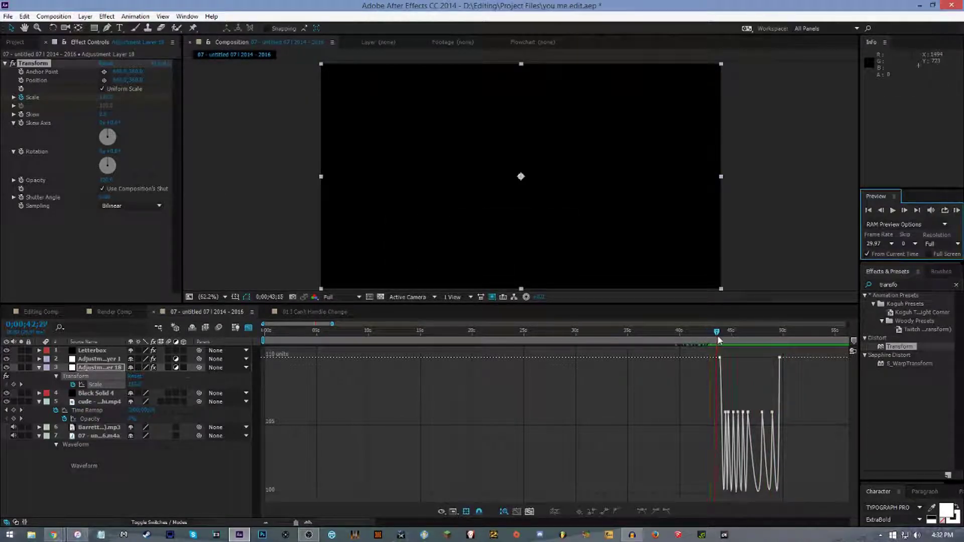
Step: Enlarge the composition viewer and play a RAM preview of the clip from 0;00;44;05
drag(719, 340, 723, 342)
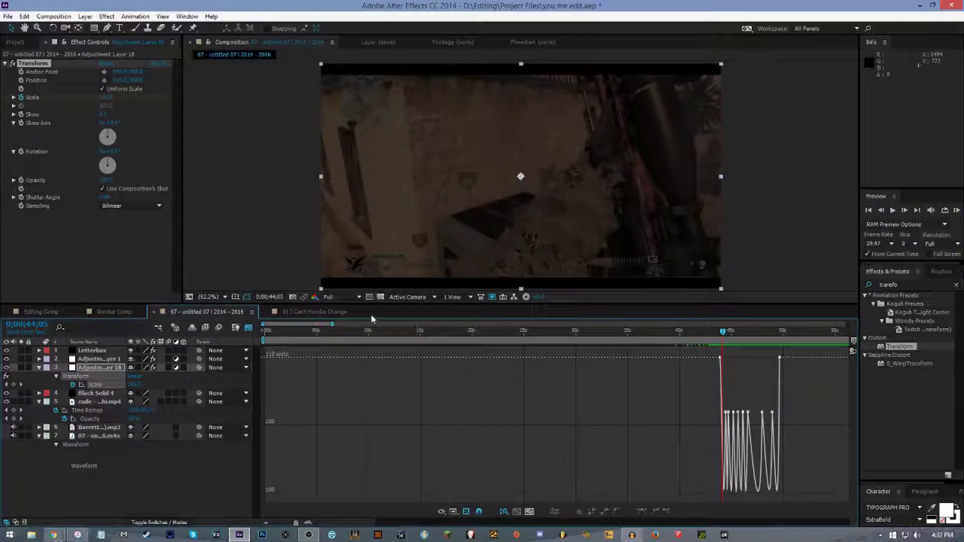
drag(379, 304, 380, 394)
click(958, 210)
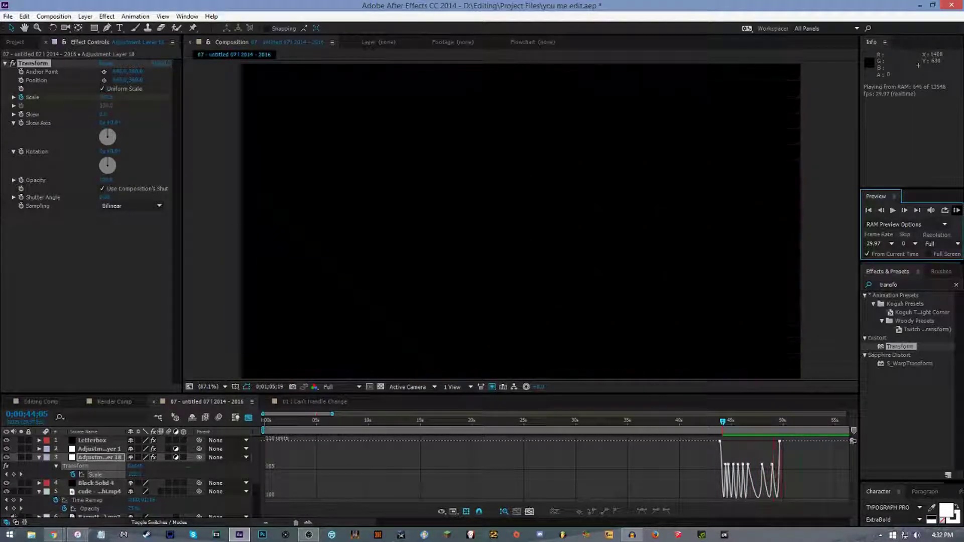
Step: Stop the playback and replay the zoom pulses in a RAM preview from 0;00;43;06
key(space)
click(707, 423)
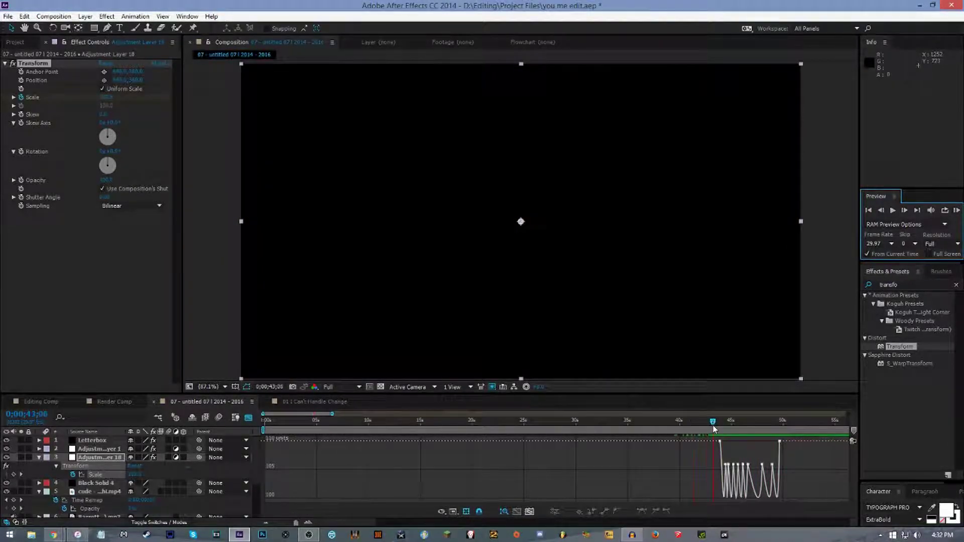
click(957, 209)
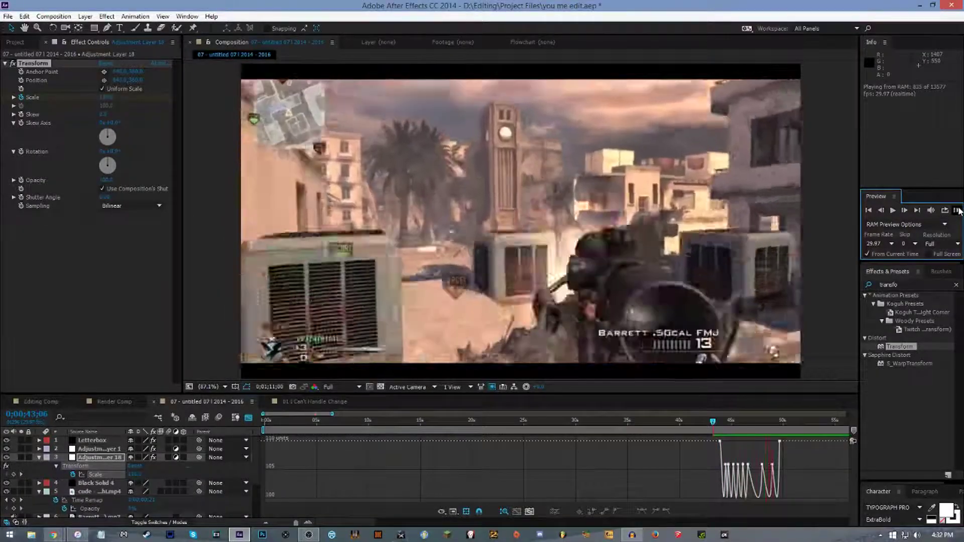
click(957, 210)
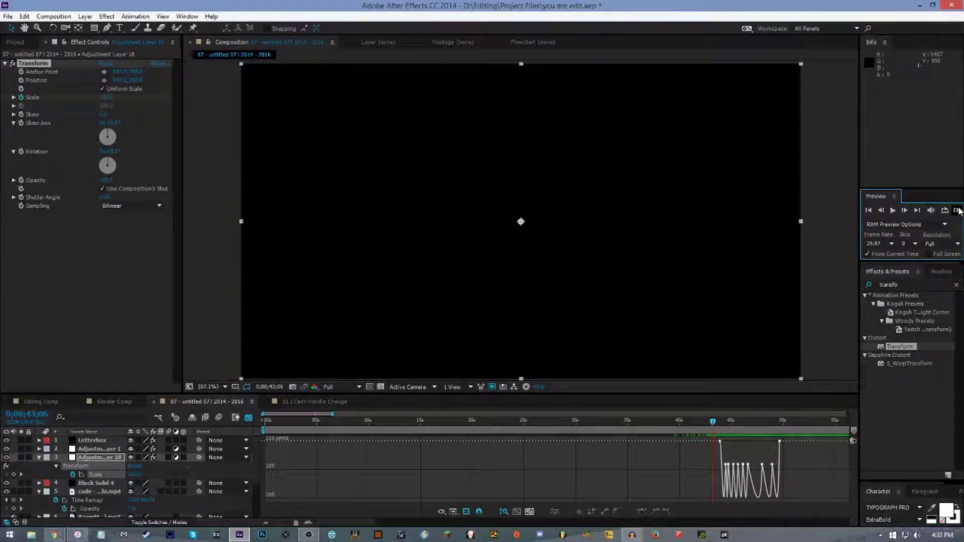
Step: Restore the taller timeline in layer view and move the current time to 0;00;44;13, at the second Scale keyframe
drag(655, 393, 655, 286)
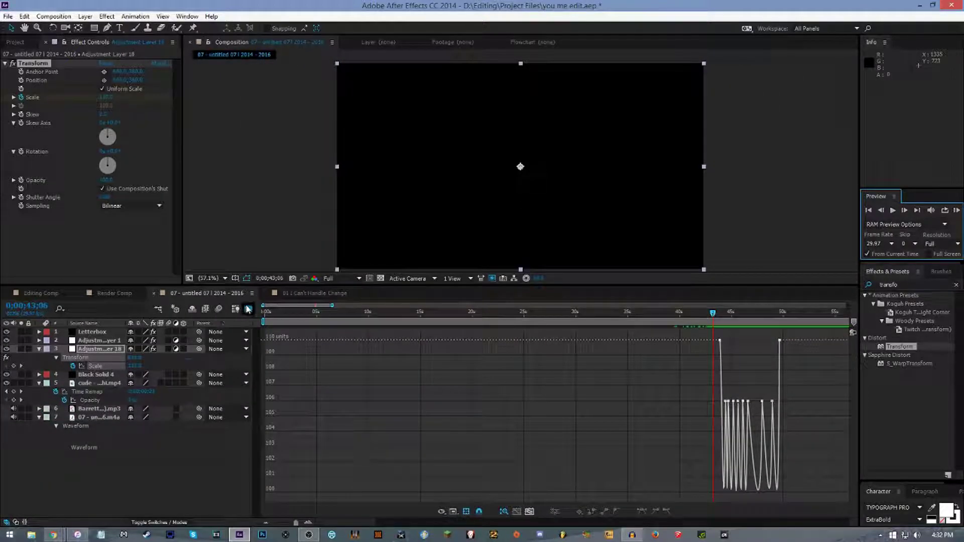
click(235, 309)
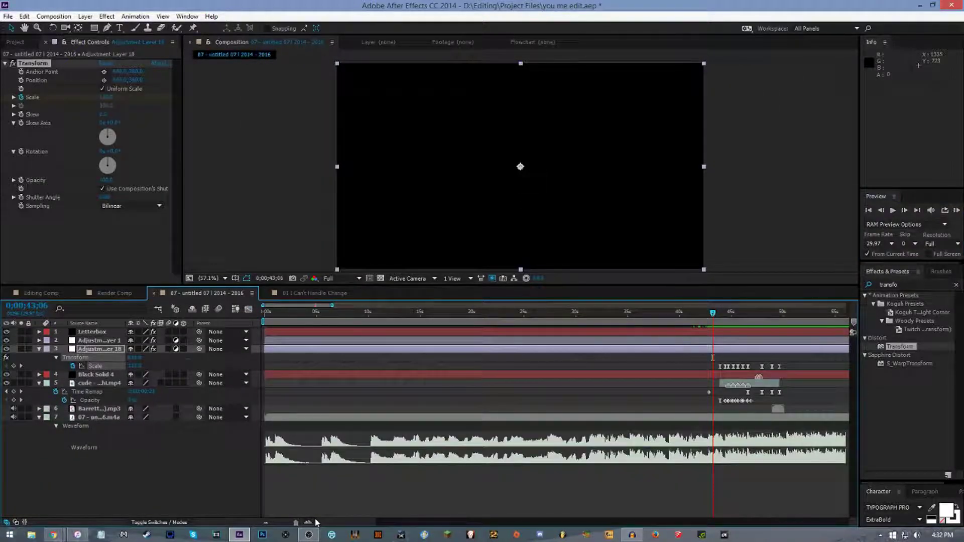
drag(328, 523, 354, 523)
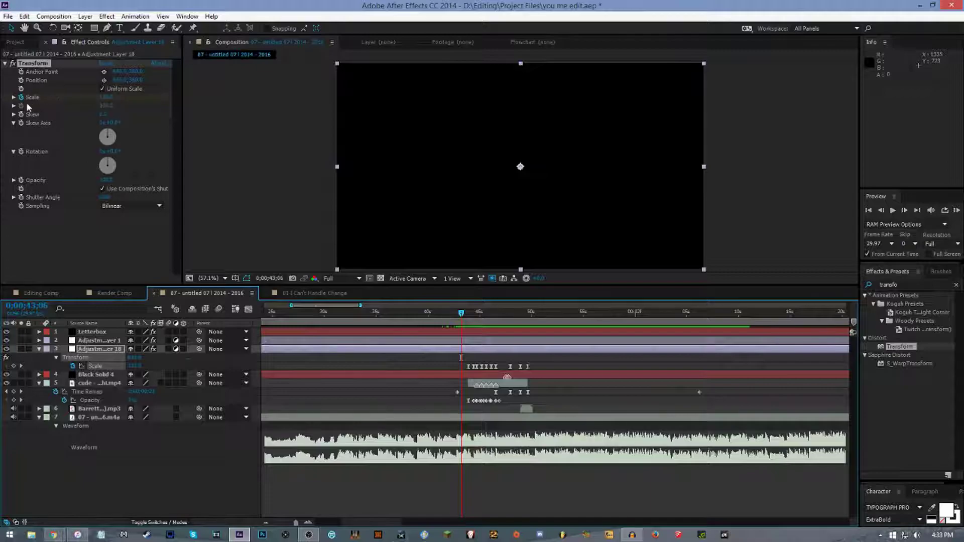
click(35, 81)
drag(352, 522, 361, 522)
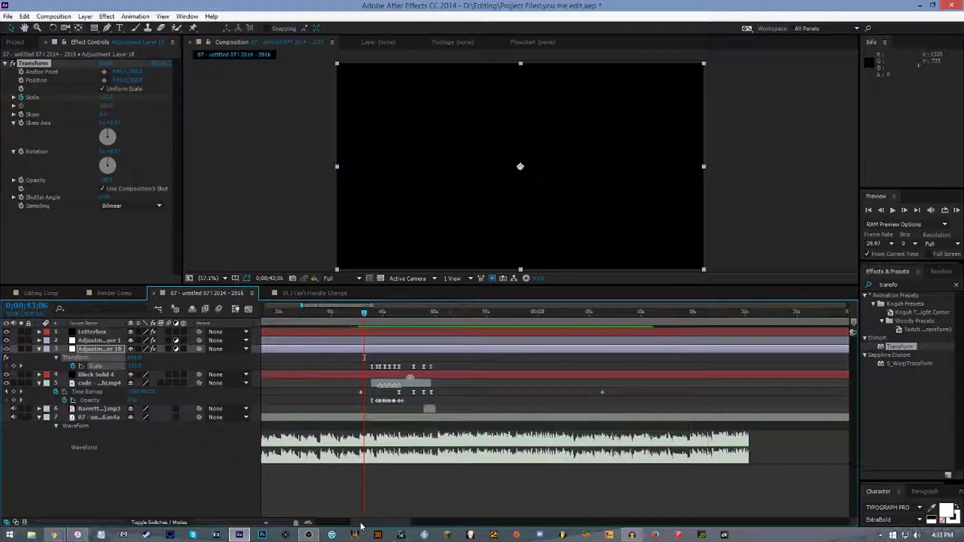
click(309, 521)
click(309, 522)
click(309, 521)
drag(433, 312, 466, 322)
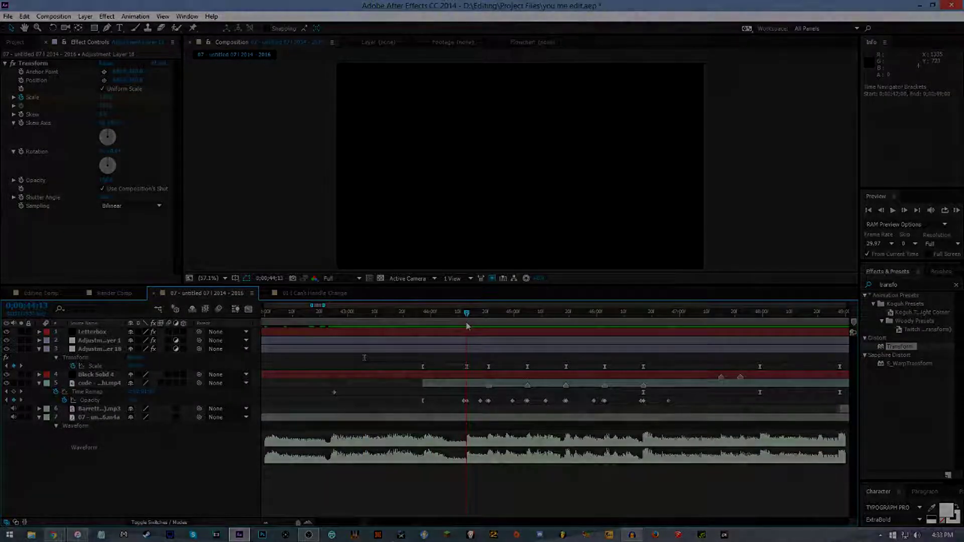